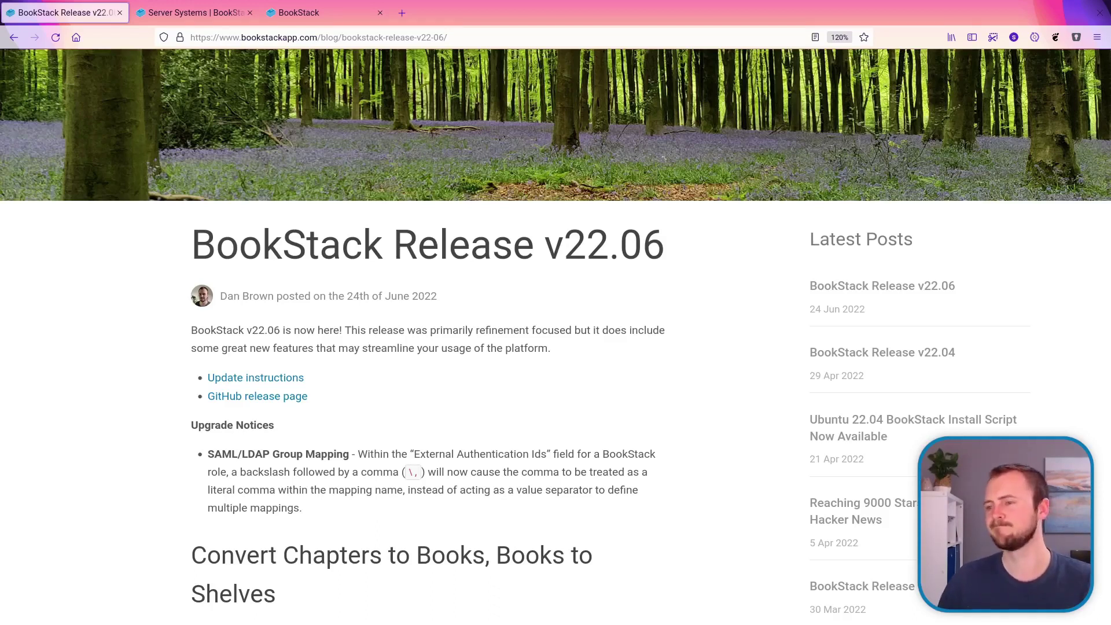
Switch to the browser tab showing the IT Department book's Server Systems chapter
key("ctrl+Tab")
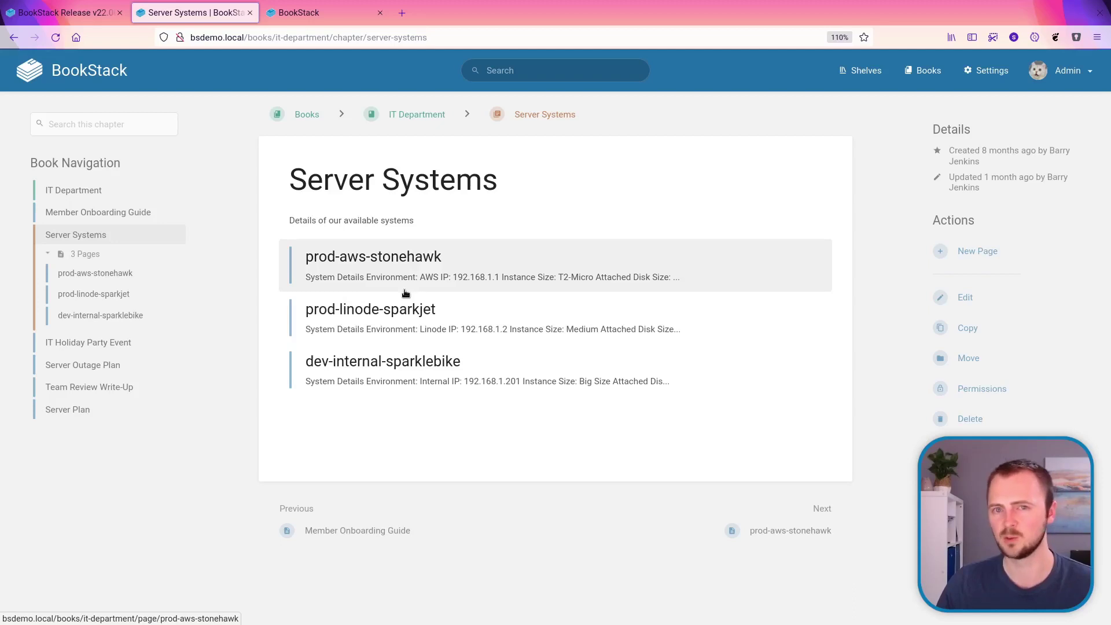
Convert the Server Systems chapter into a standalone book from its edit form and confirm
left_click(978, 297)
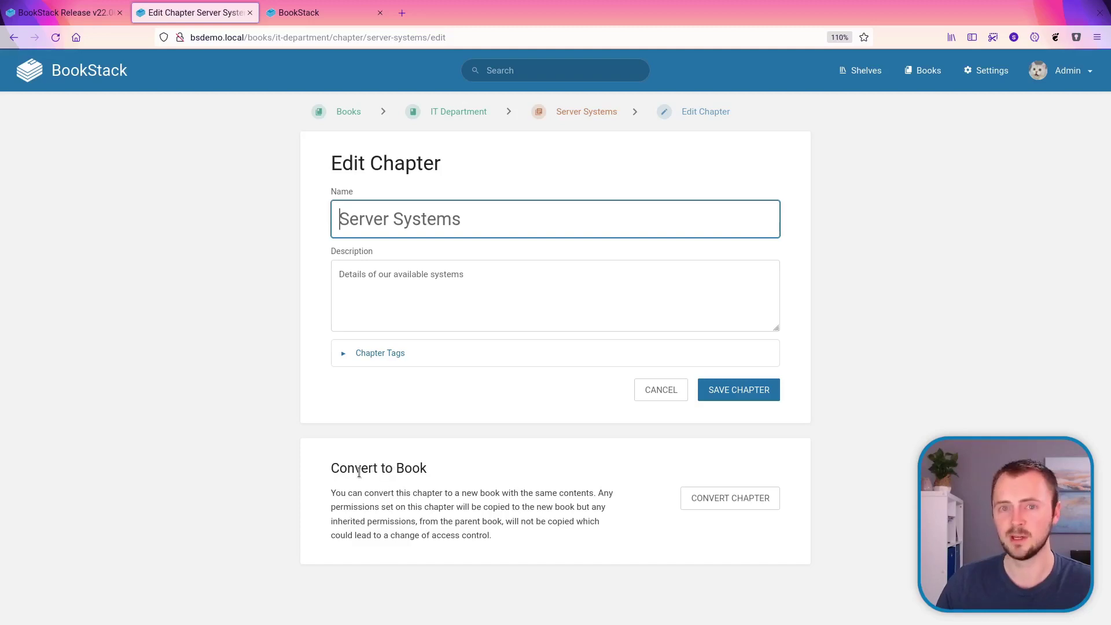
left_click(721, 499)
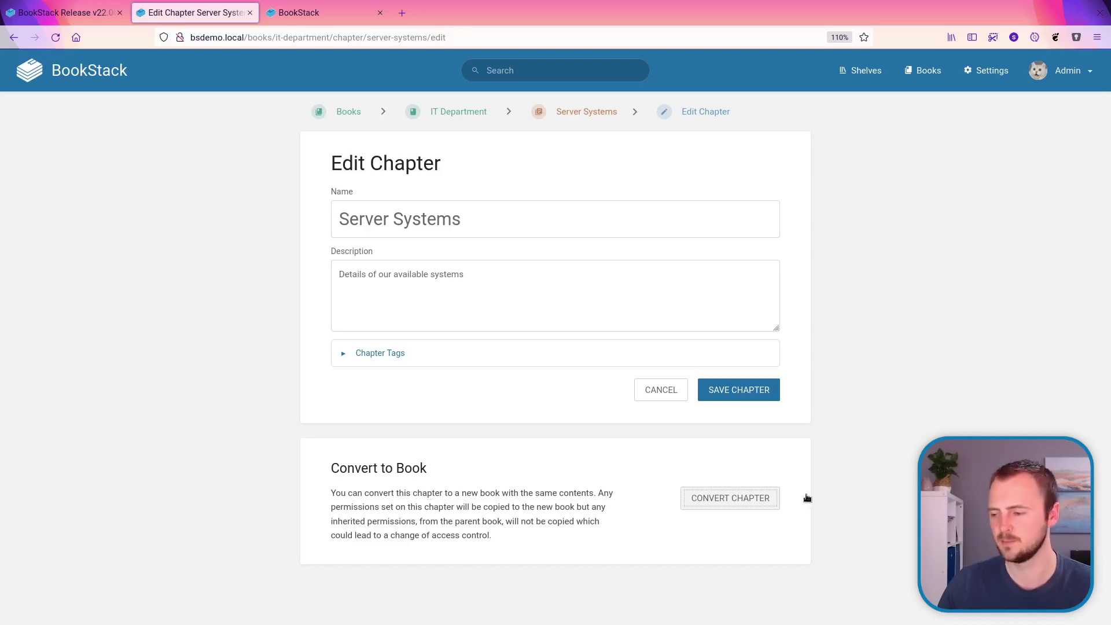
left_click(721, 501)
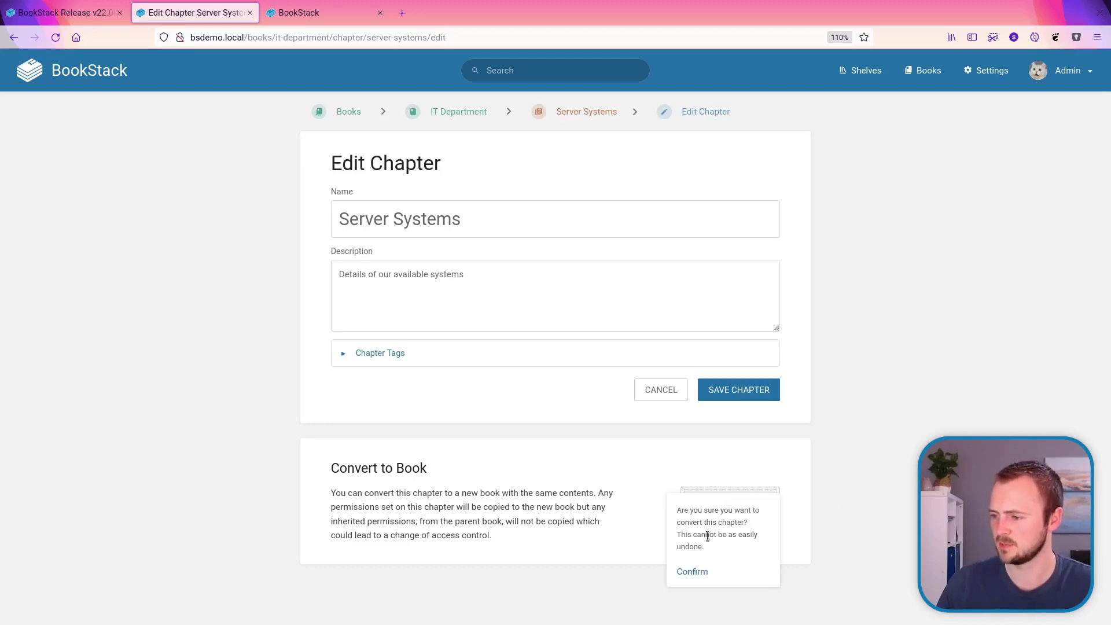
left_click(706, 574)
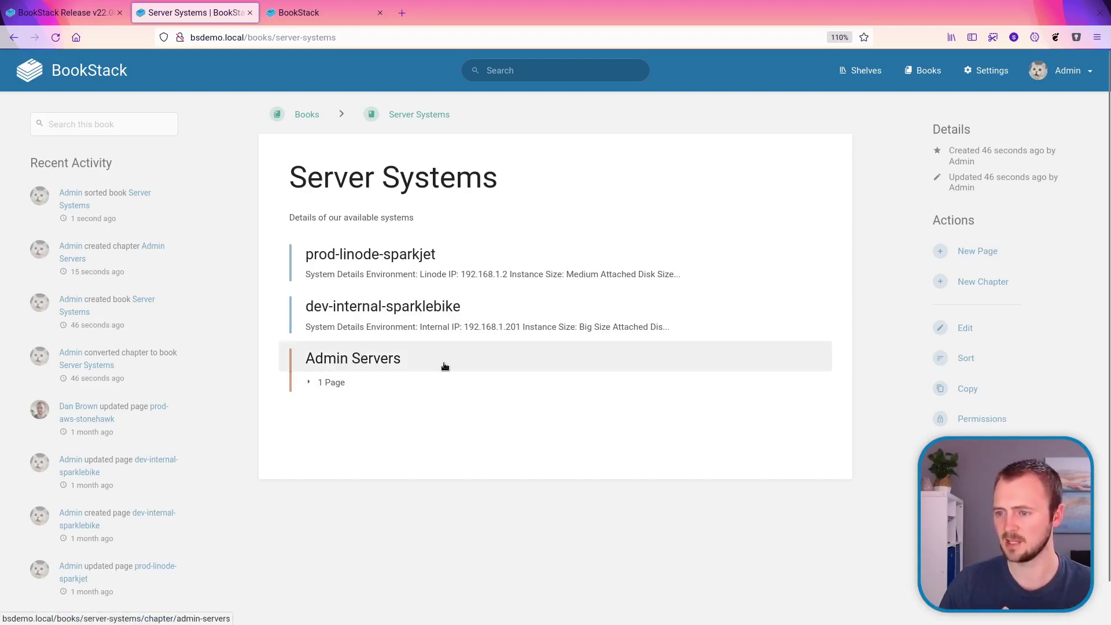
Expand, then collapse, the Admin Servers chapter's page list showing prod-aws-stonehawk
left_click(380, 389)
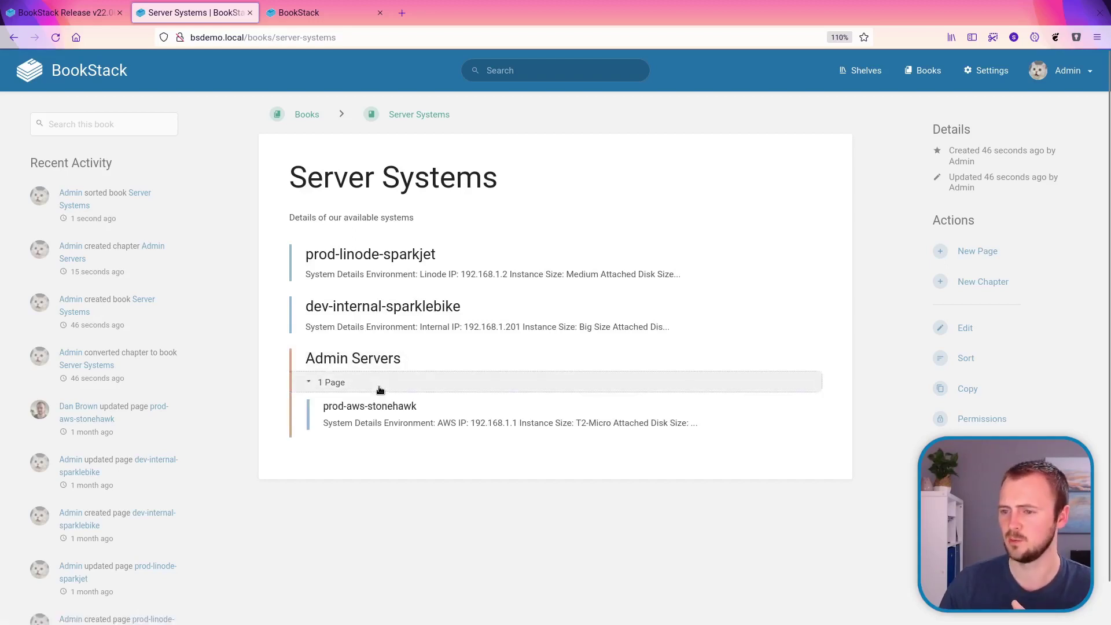
left_click(360, 387)
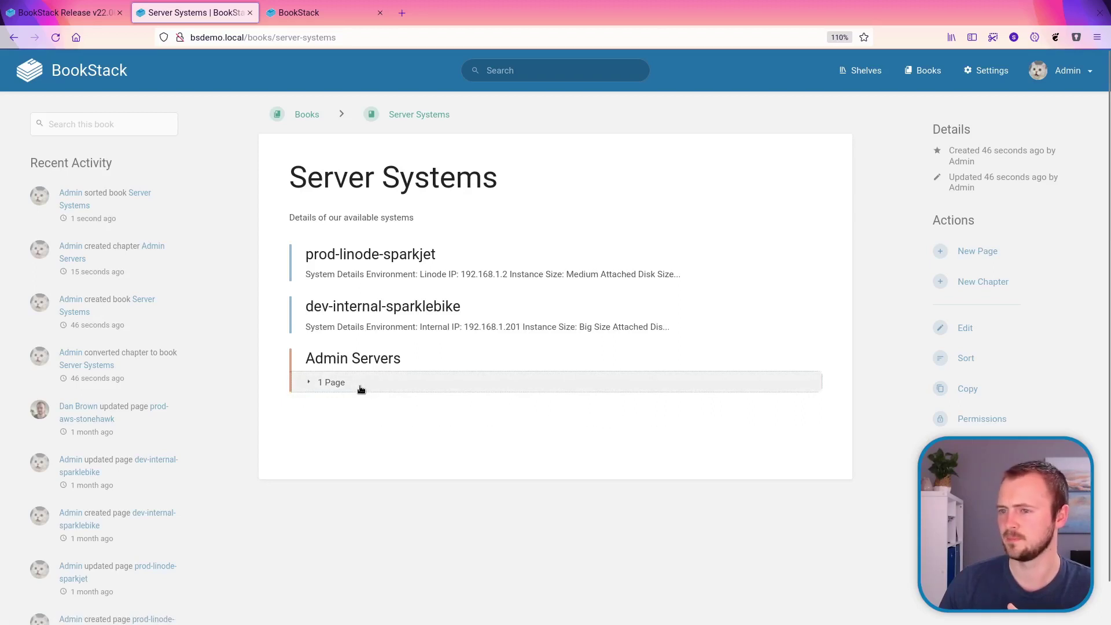
Convert the Server Systems book into a shelf from its edit form and confirm
left_click(953, 328)
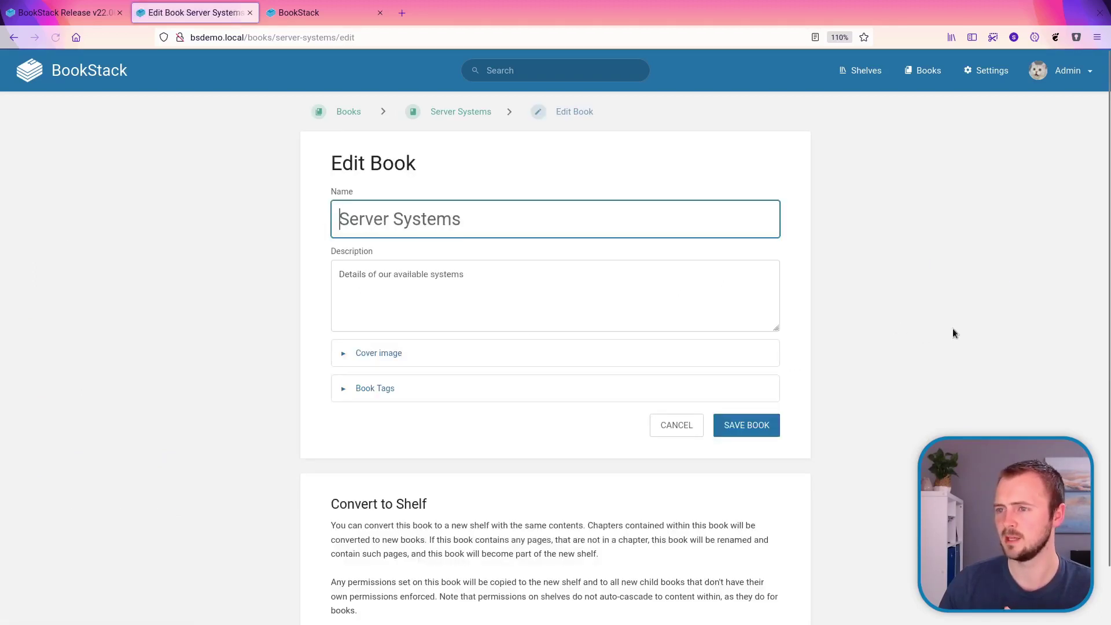
scroll(597, 440, "down", 2)
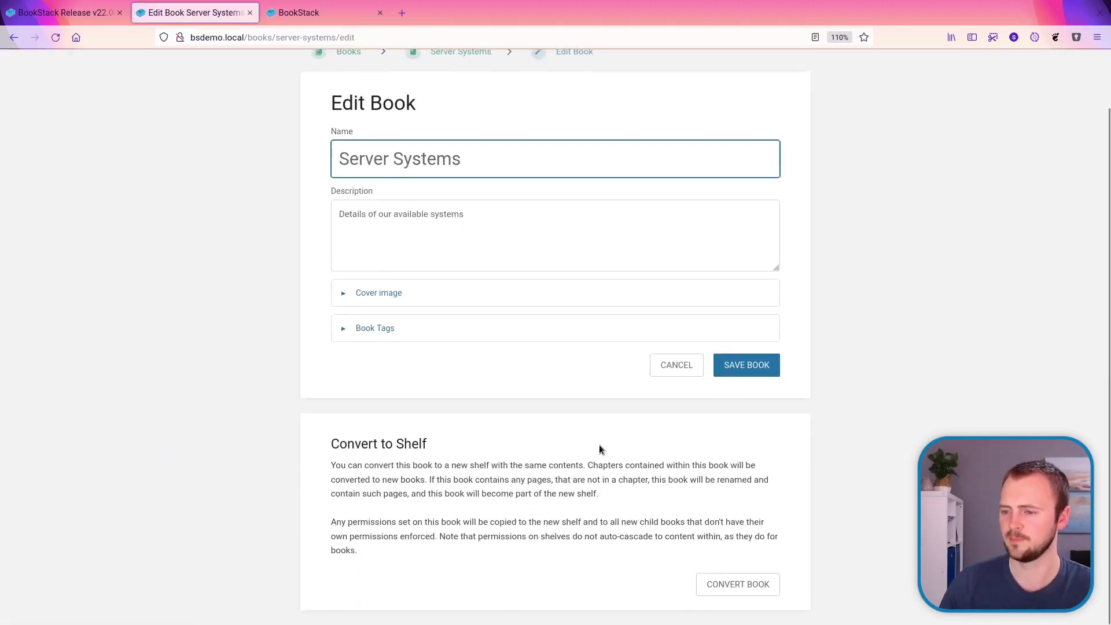
left_click(733, 587)
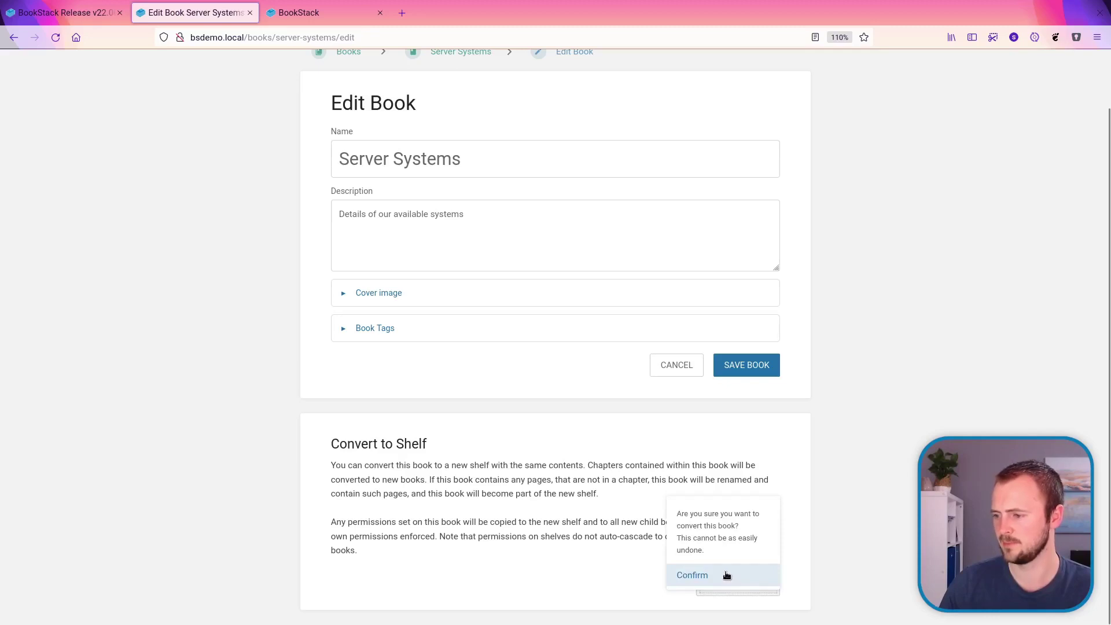
left_click(727, 575)
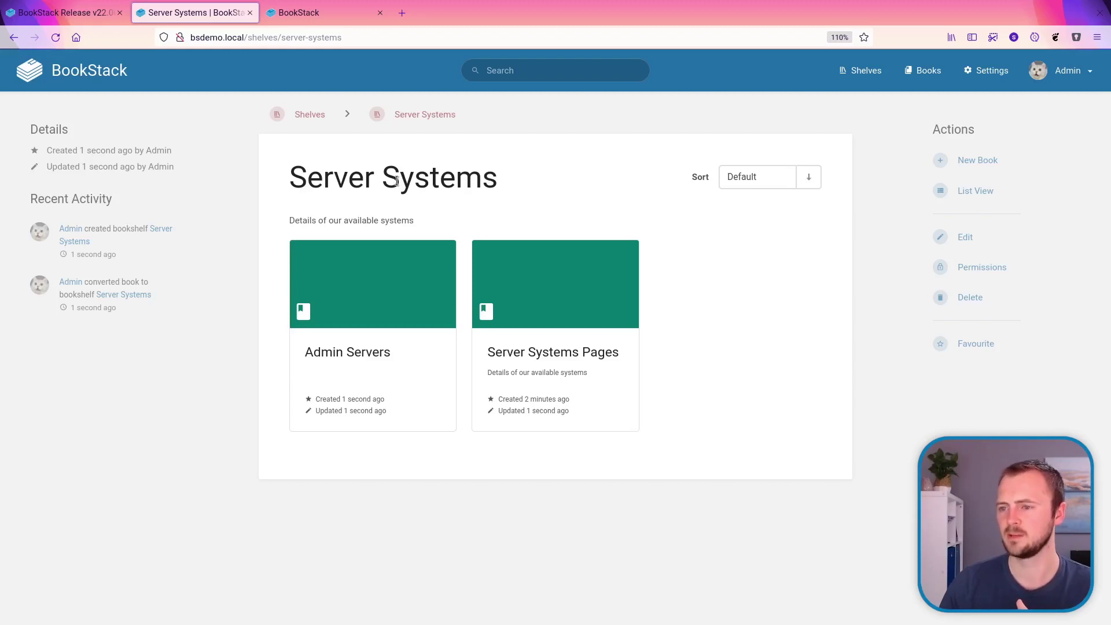
Look at the Admin Servers book, go back to the shelf, then open Server Systems Pages
left_click(381, 362)
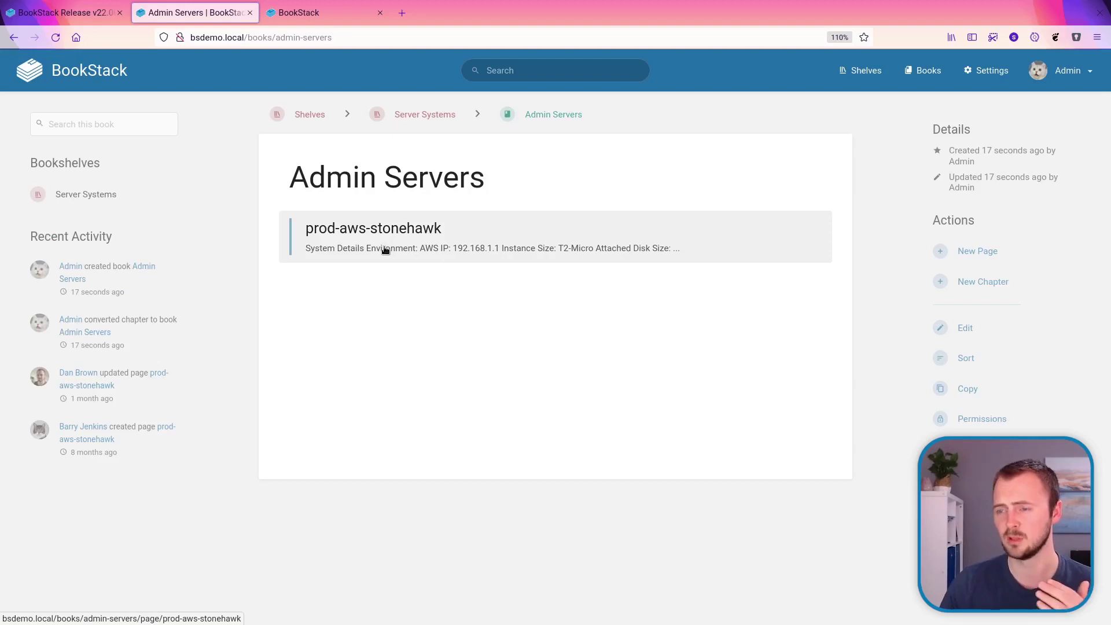
key("alt+Left")
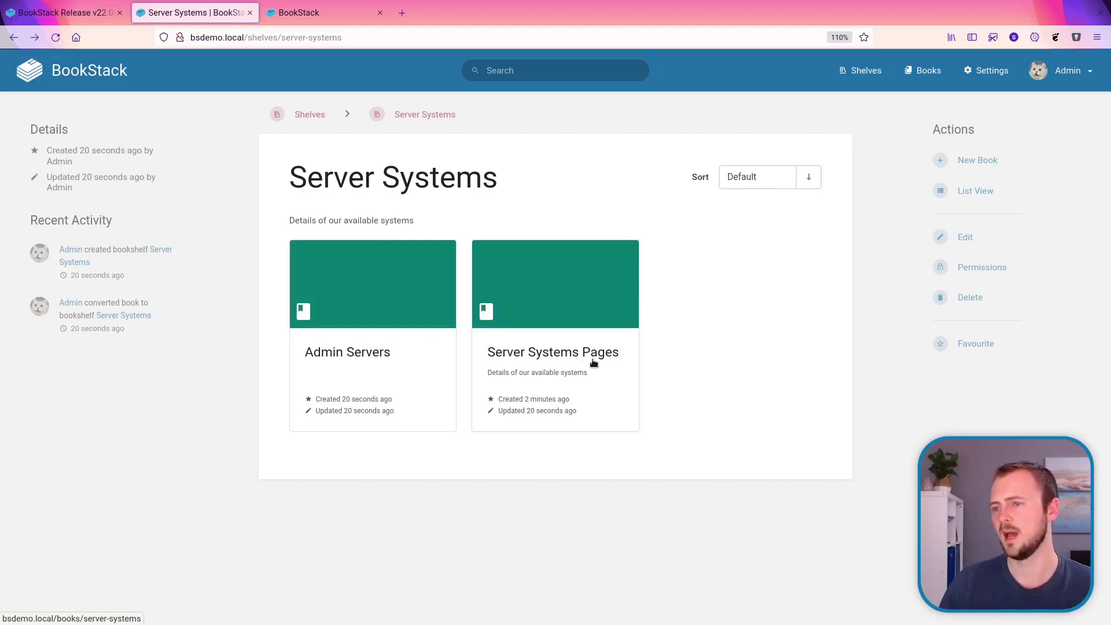
left_click(594, 363)
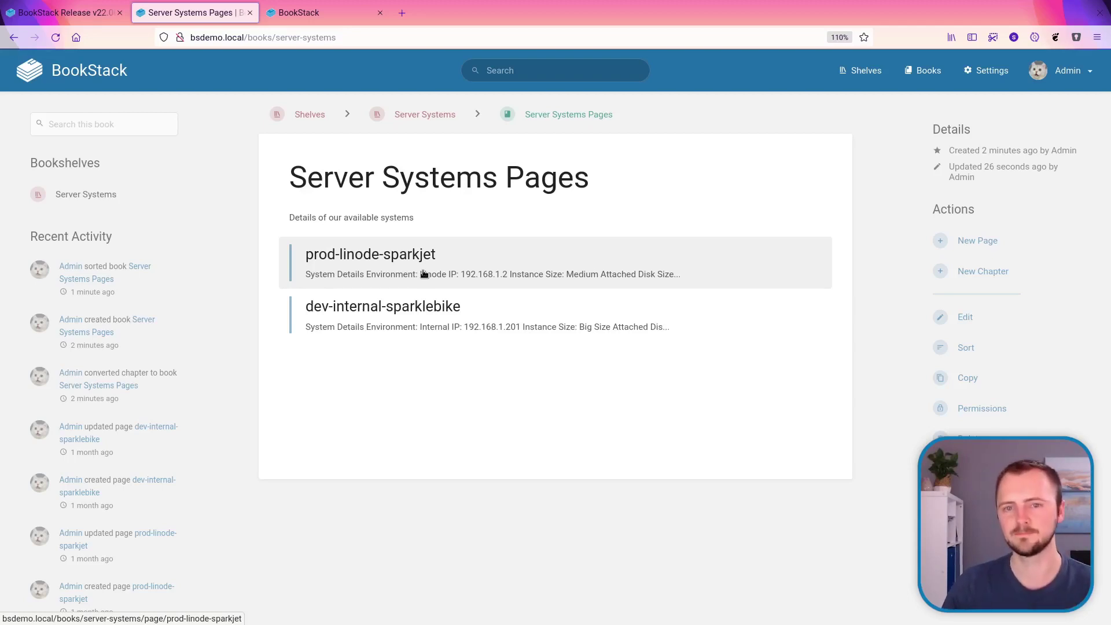
Check the login page, then find and select the AUTH_AUTO_INITIATE=true line in the v22.06 release notes
key("ctrl+Tab")
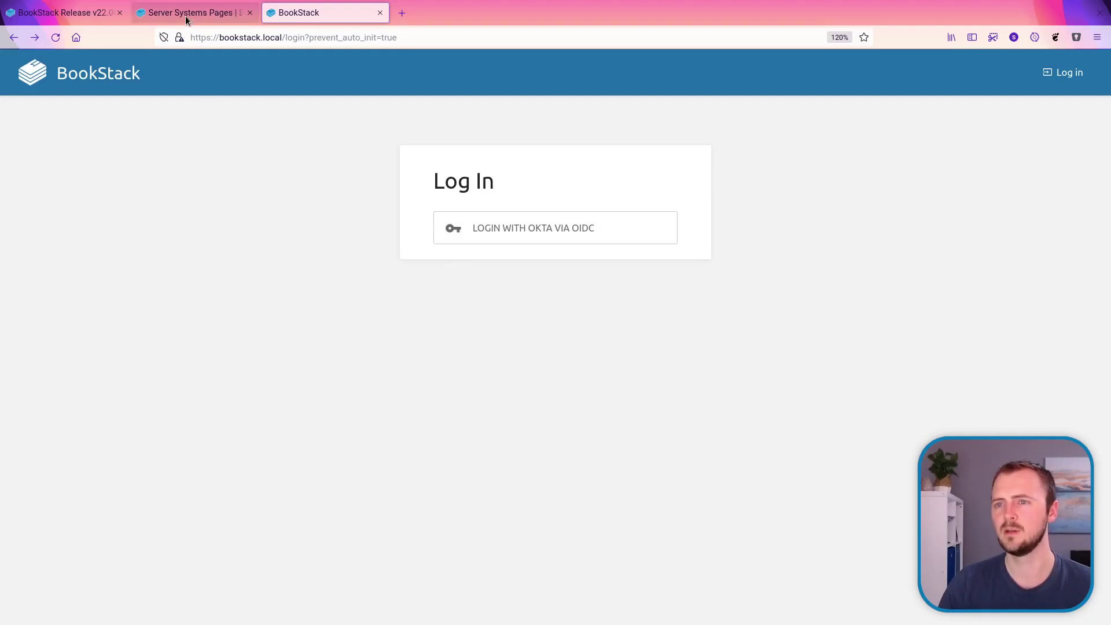
left_click(92, 13)
scroll(451, 347, "down", 3)
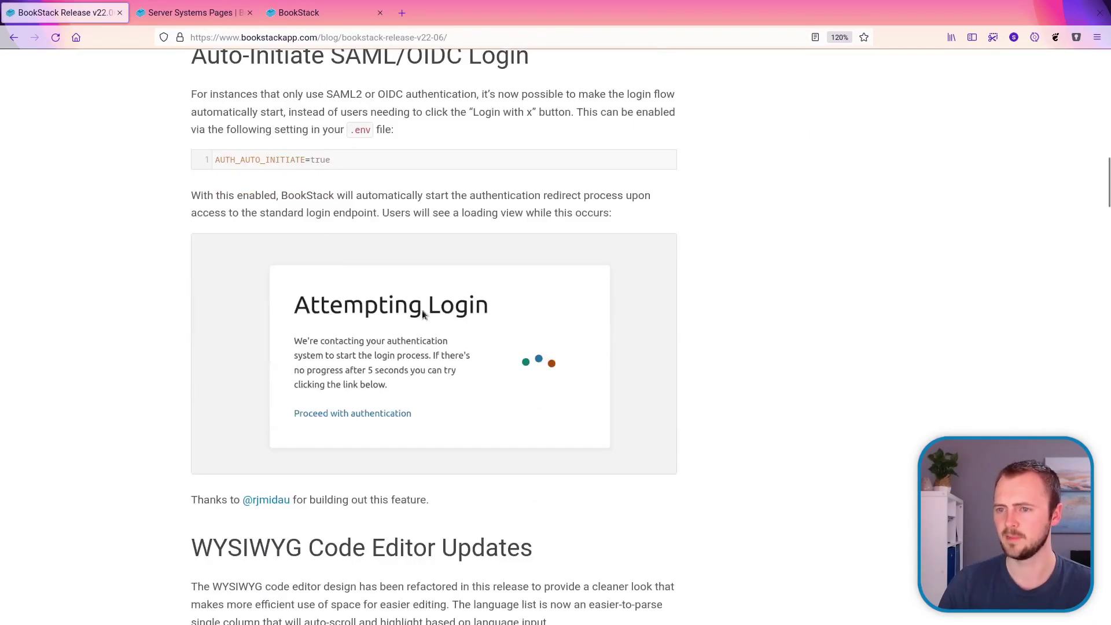
scroll(315, 243, "up", 1)
triple_click(278, 240)
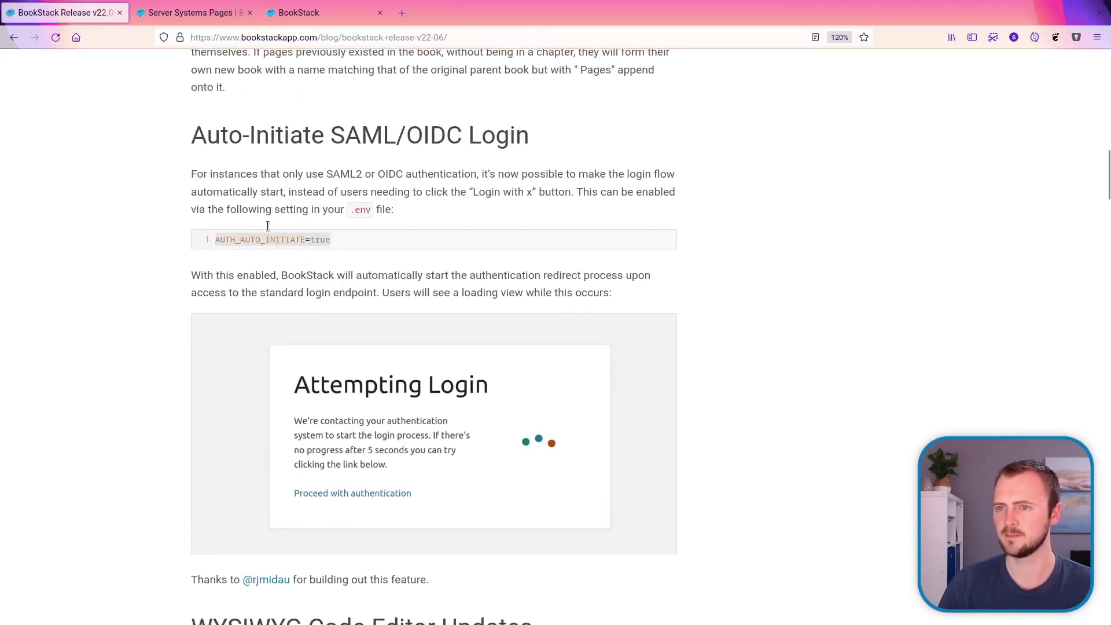
Return to the BookStack login page and reload it to trigger automatic Okta sign-in
left_click(189, 13)
left_click(322, 8)
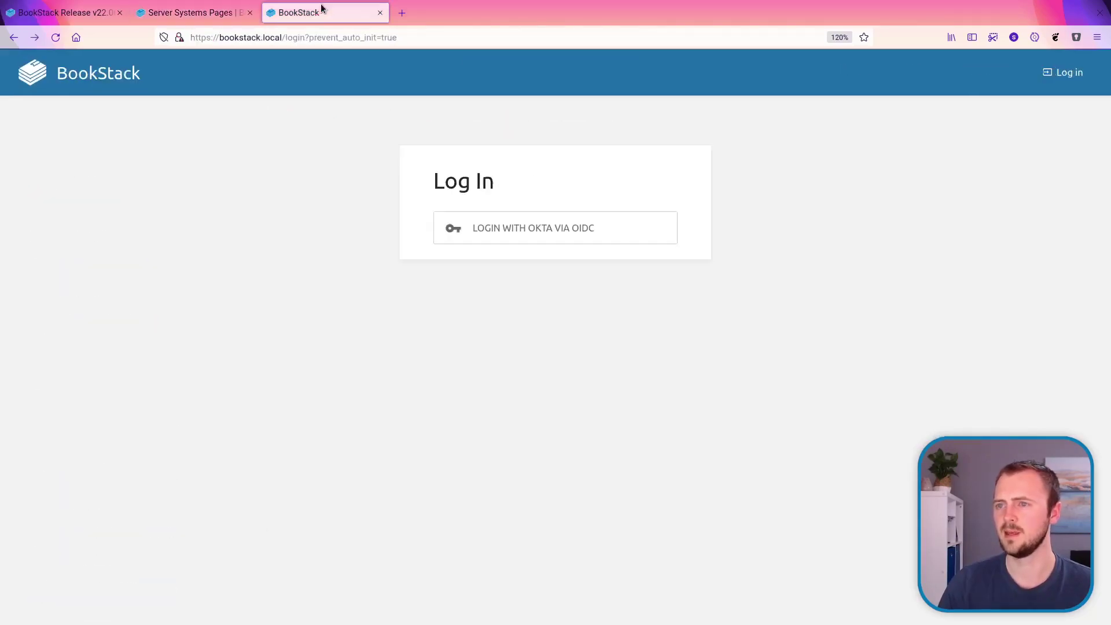
left_click(123, 78)
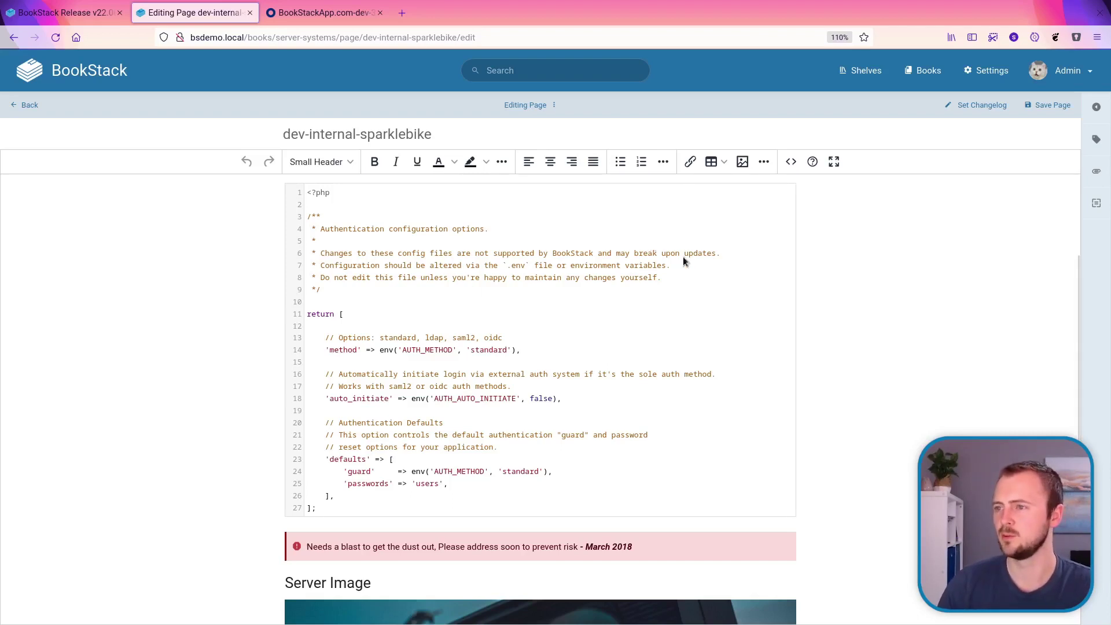
Open the PHP code block editor and filter the language list by 'p', 'r', then 'php'
double_click(479, 352)
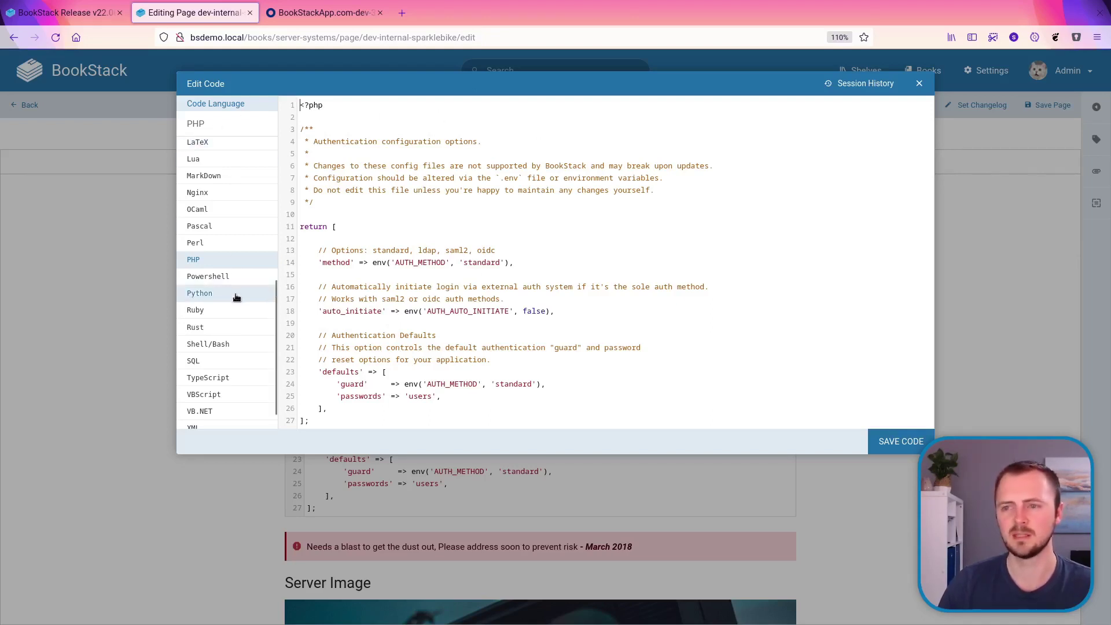
left_click(215, 128)
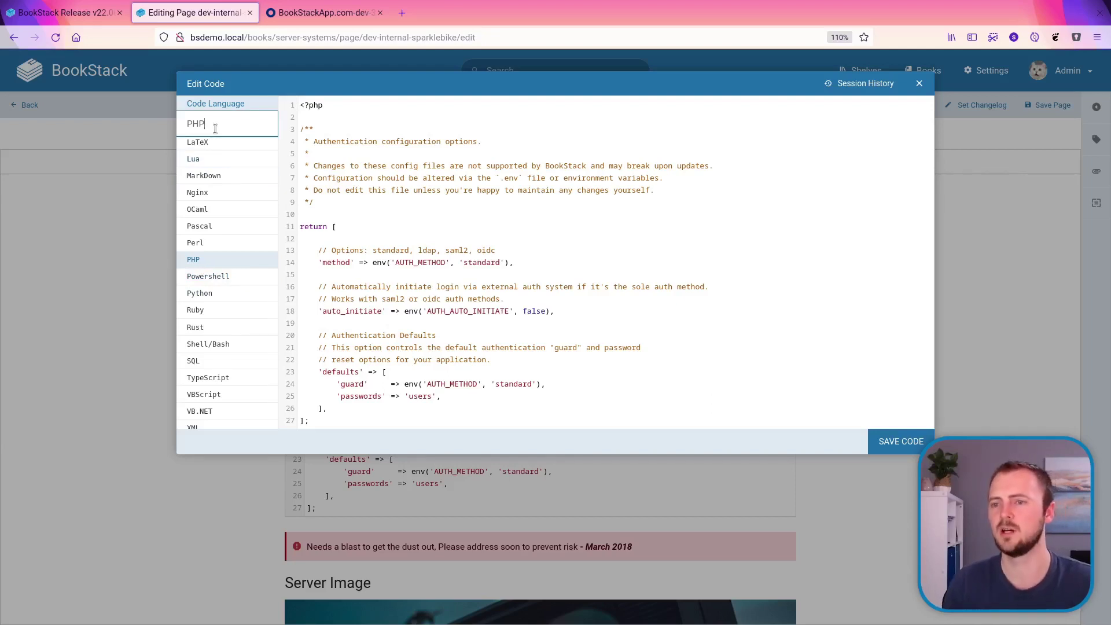
key("BackSpace")
key("BackSpace")
key("BackSpace")
type("p")
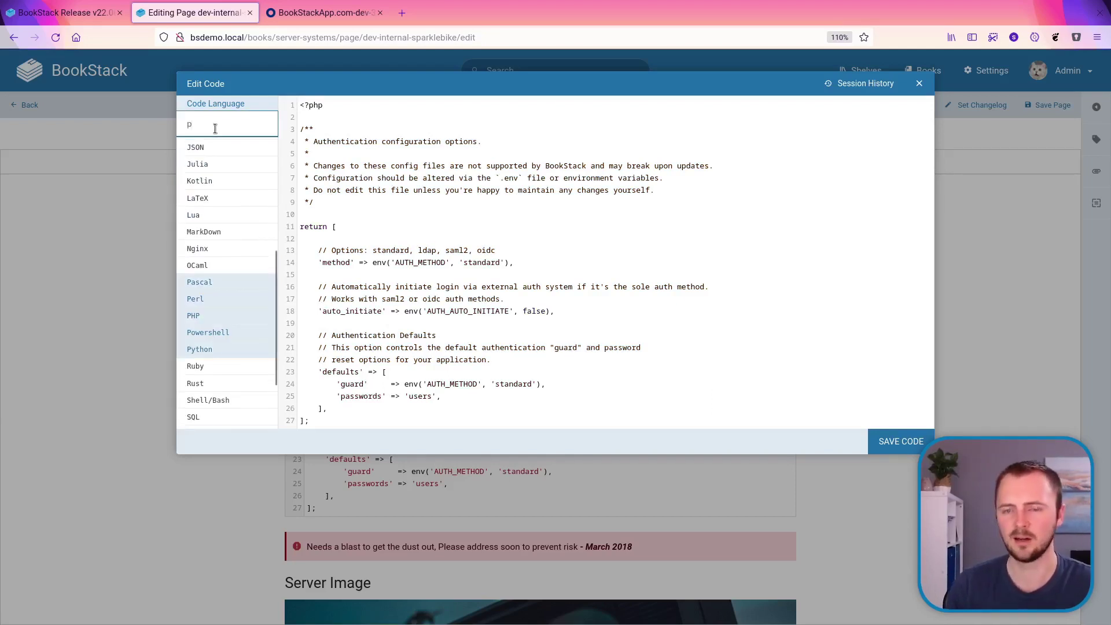
key("BackSpace")
type("r")
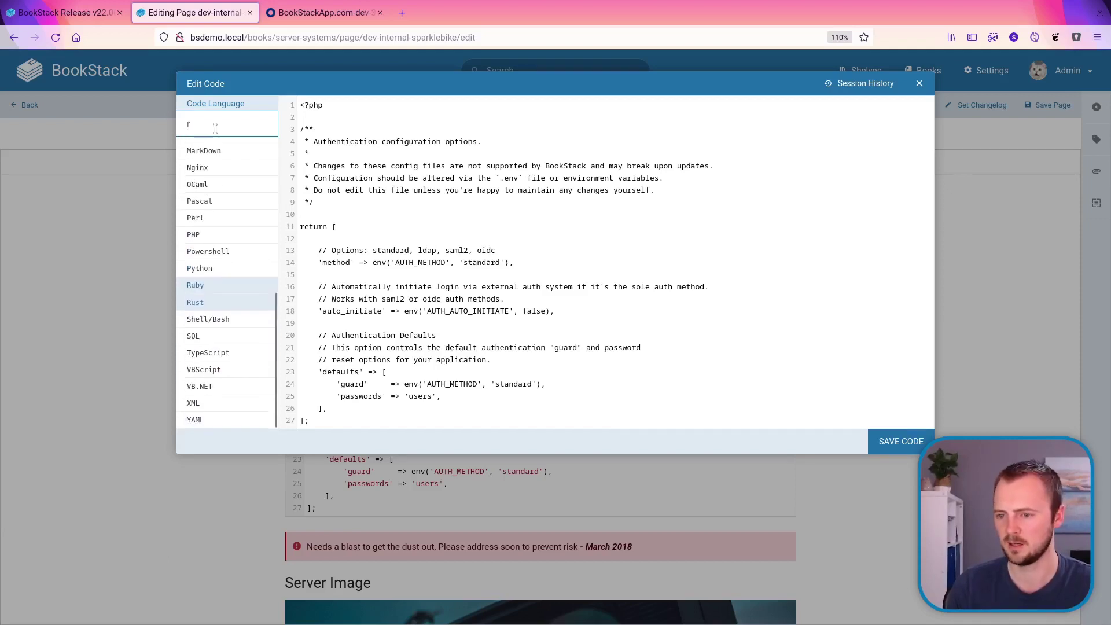
key("BackSpace")
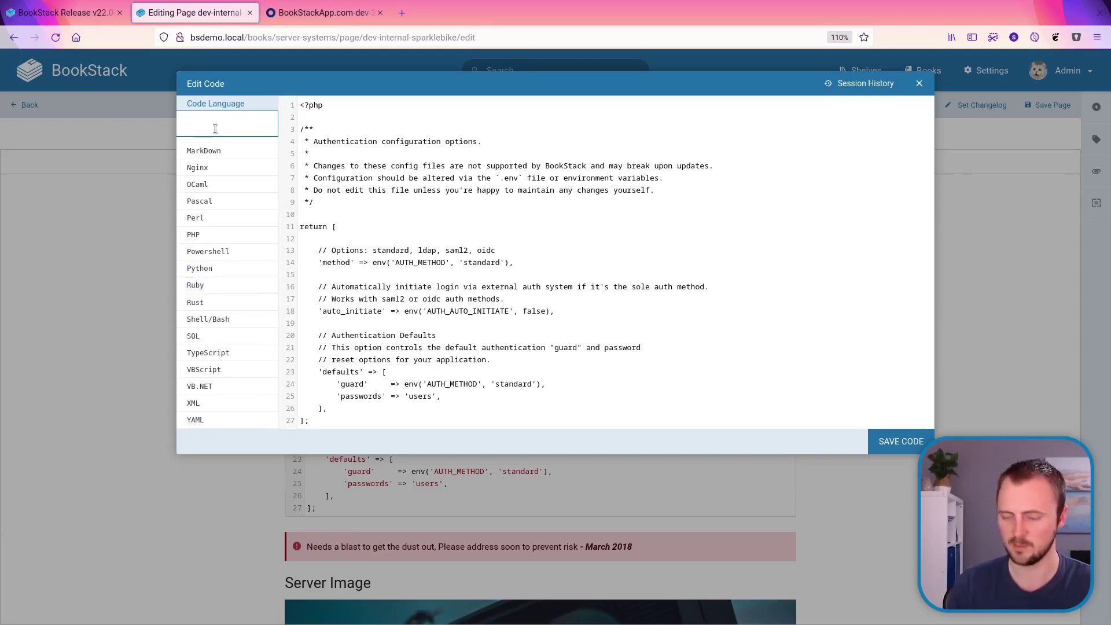
type("php")
Set the code block language to Powershell, then switch it back to PHP
left_click(563, 296)
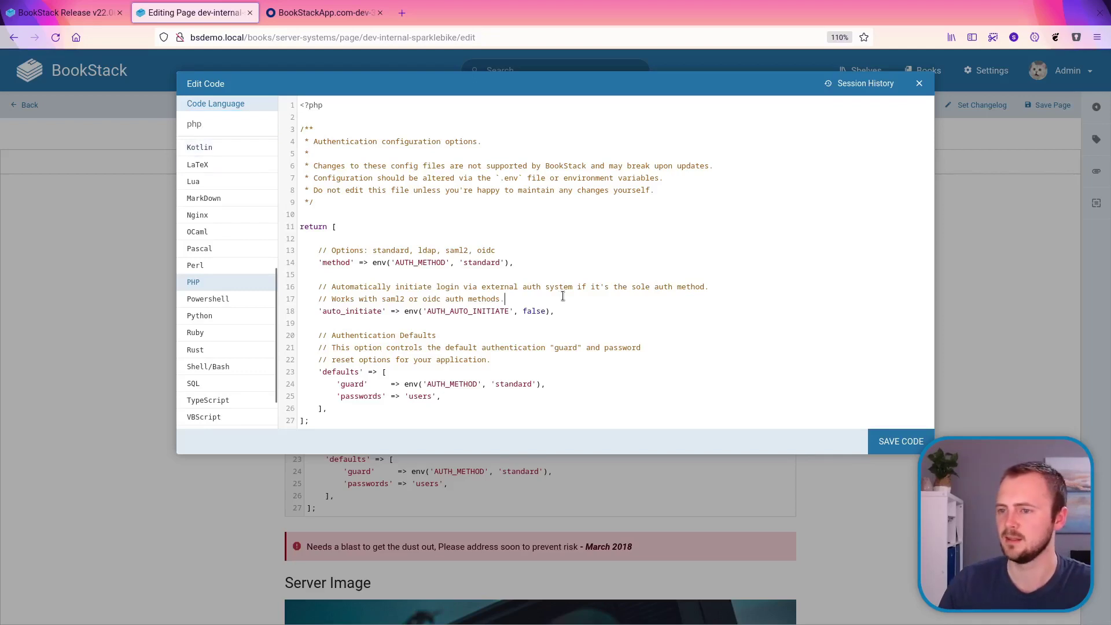
left_click(240, 298)
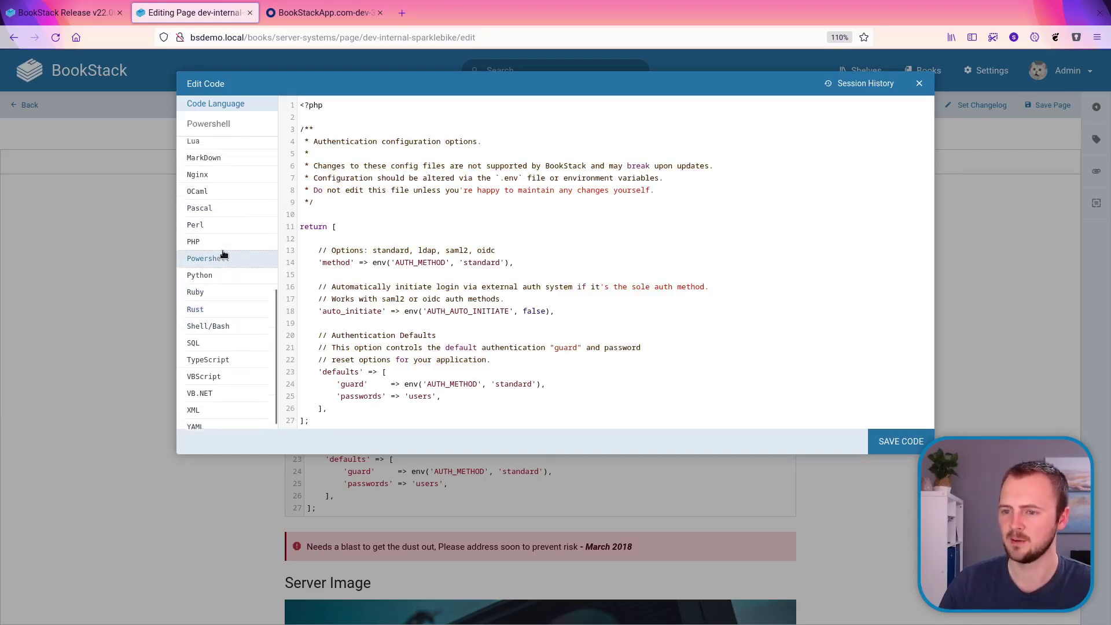
scroll(237, 282, "up", 2)
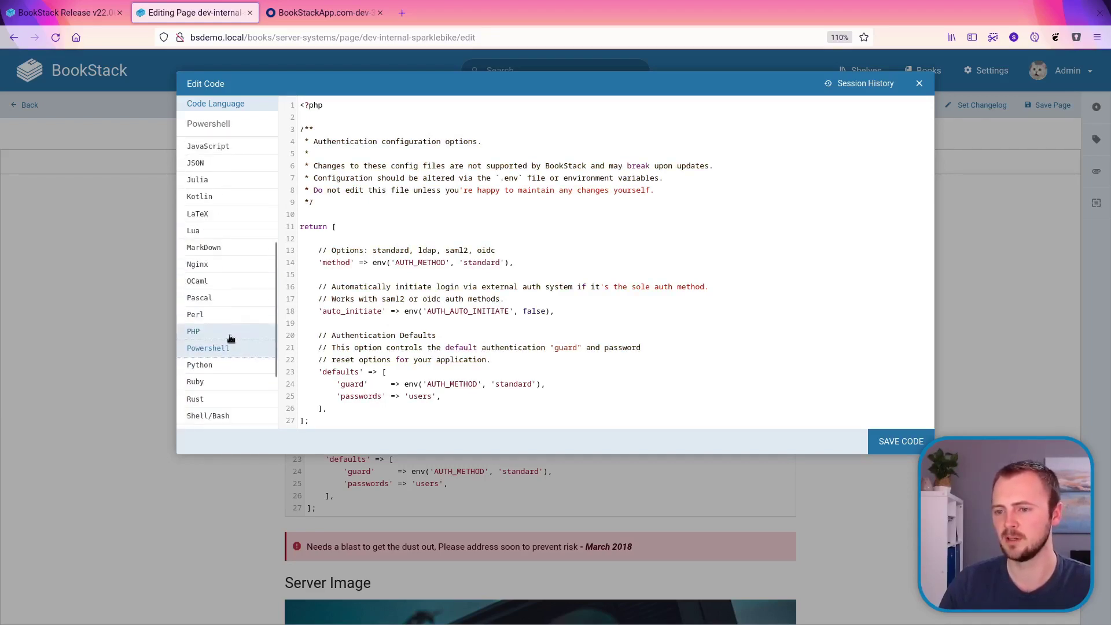
left_click(233, 332)
scroll(230, 335, "down", 2)
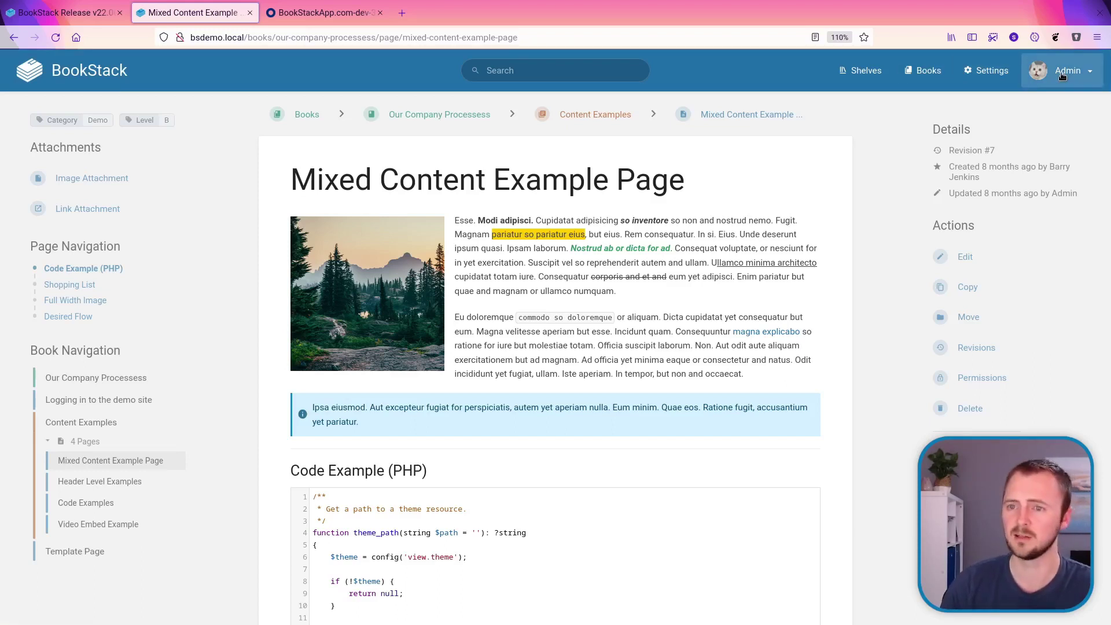
Collapse and re-expand the 4 Pages group under Content Examples in Book Navigation
left_click(94, 445)
left_click(90, 443)
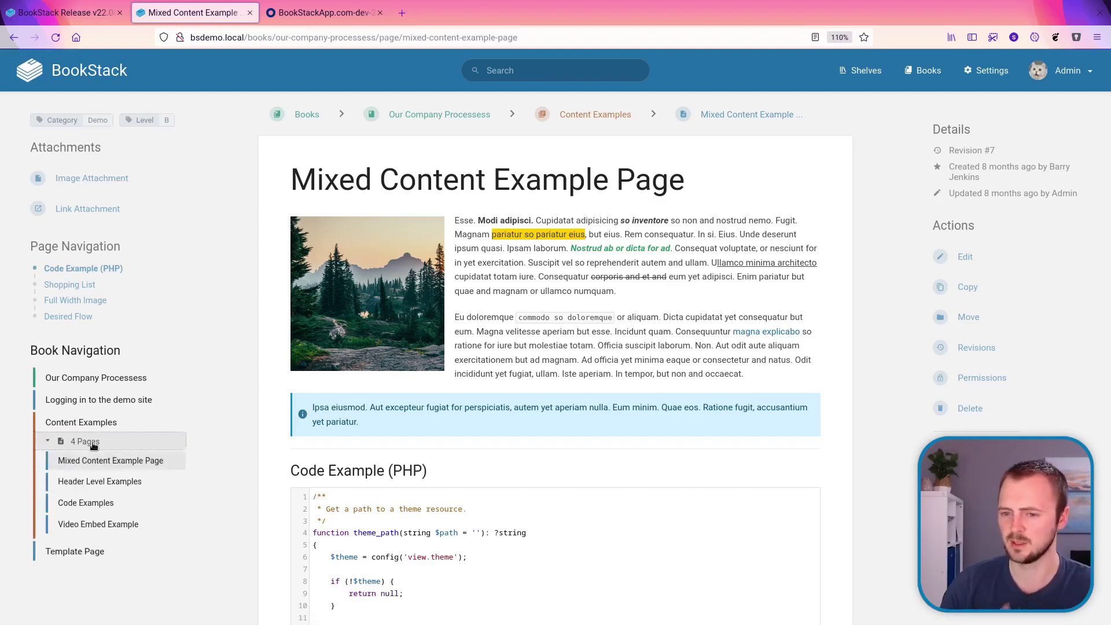
left_click(90, 443)
left_click(90, 442)
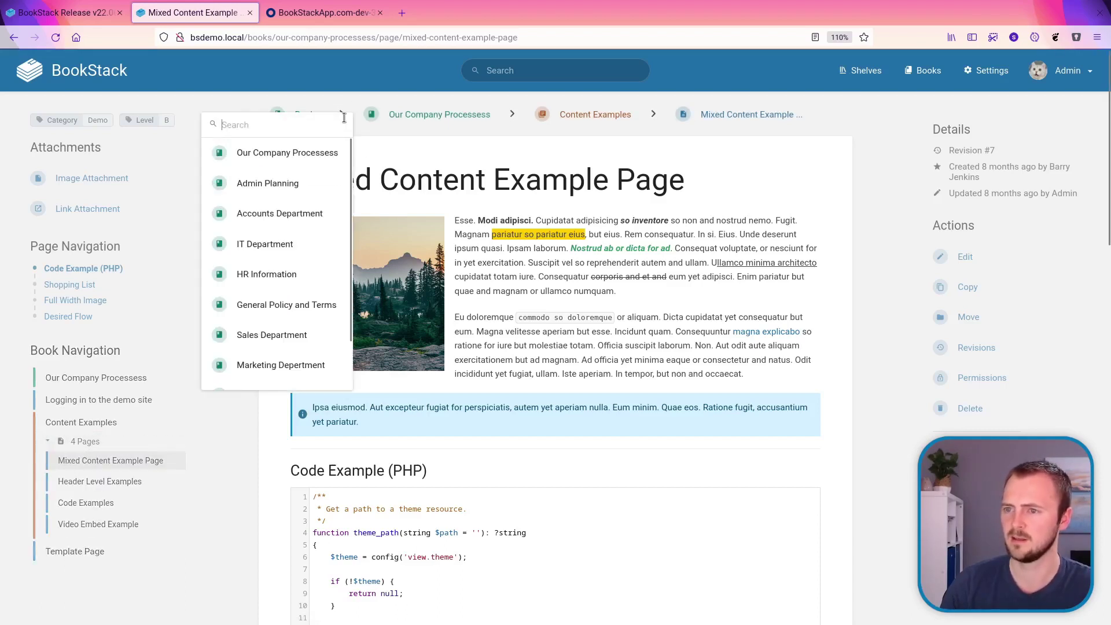
Open the application settings at Features & Security from the header bar
mouse_move(511, 114)
mouse_move(656, 114)
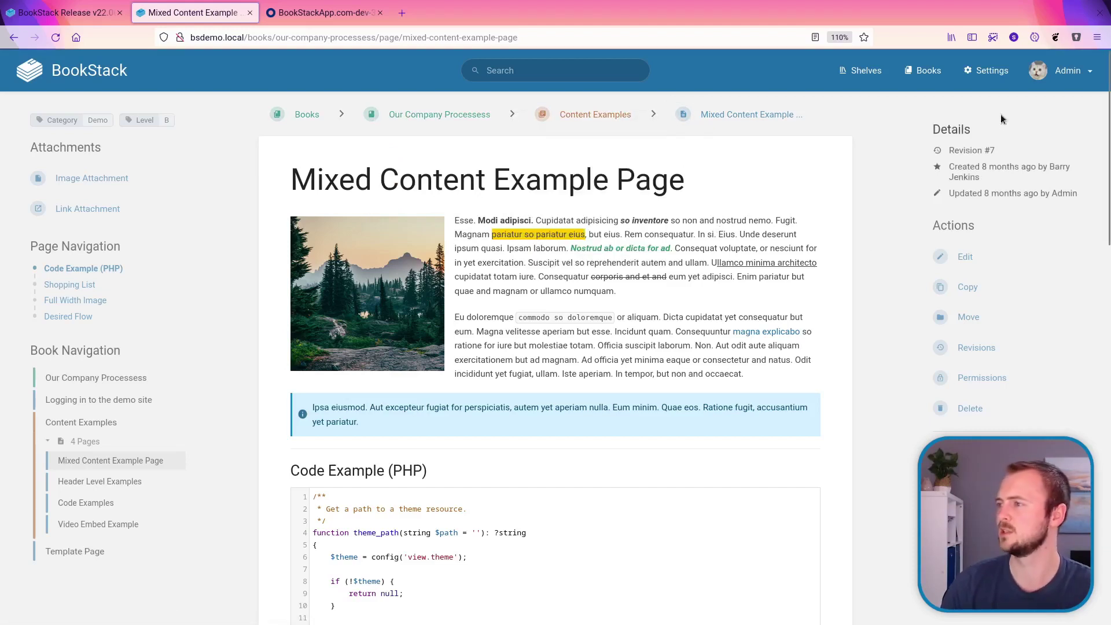
left_click(996, 75)
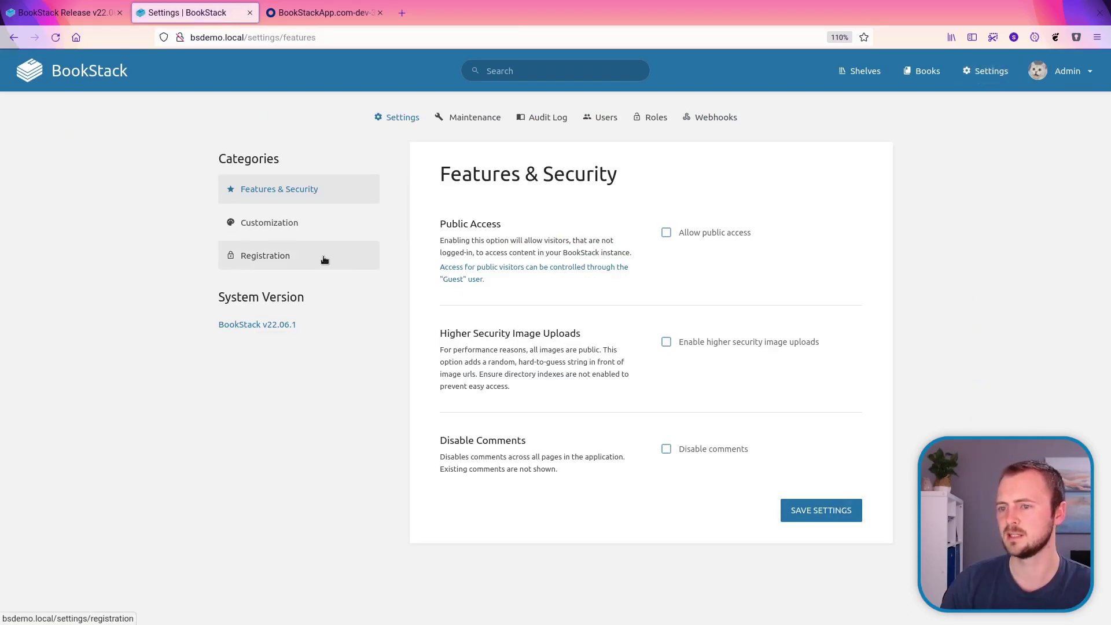
Review the Customization settings' Custom HTML Head Content loading Roboto, then go back to the page
left_click(318, 228)
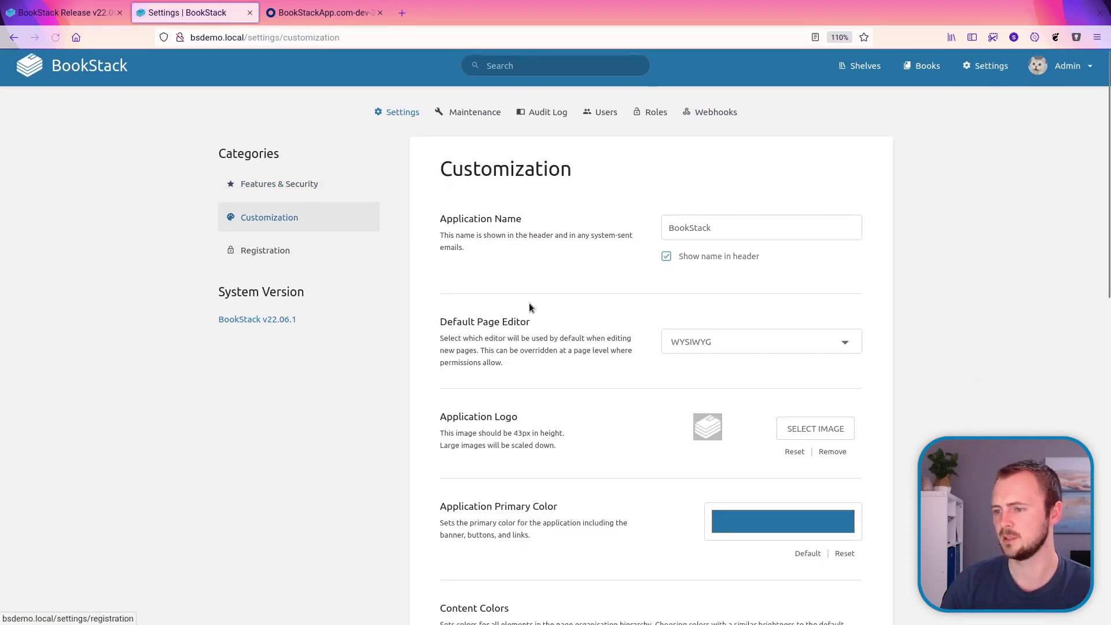
scroll(529, 306, "down", 10)
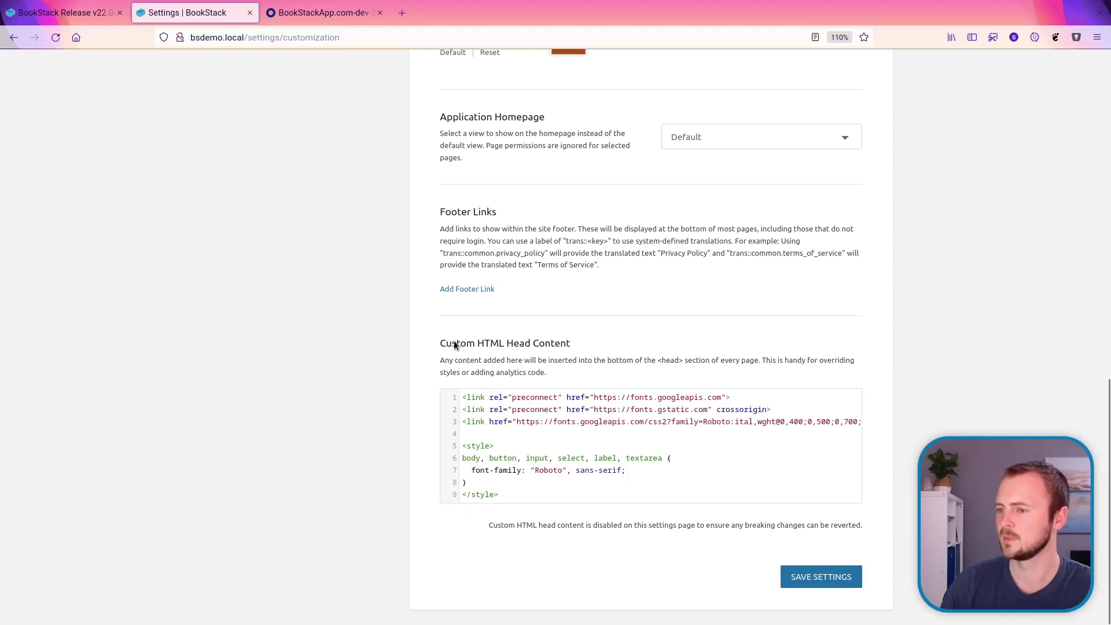
key("alt+Left")
key("alt+Left")
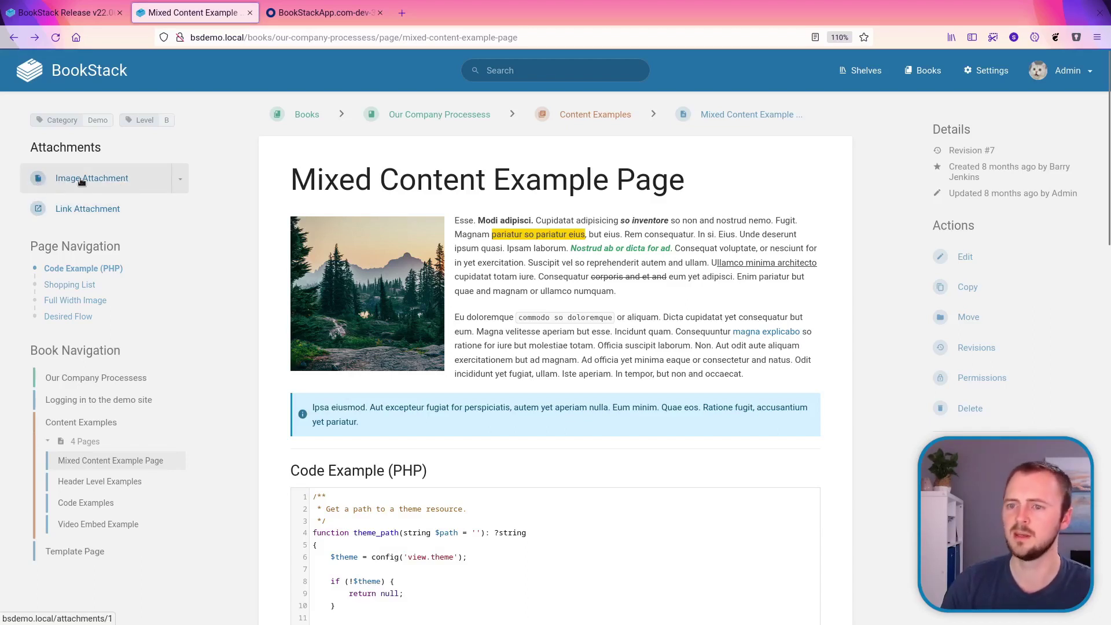
Download the page's Image Attachment file and dismiss the downloads panel
left_click(179, 178)
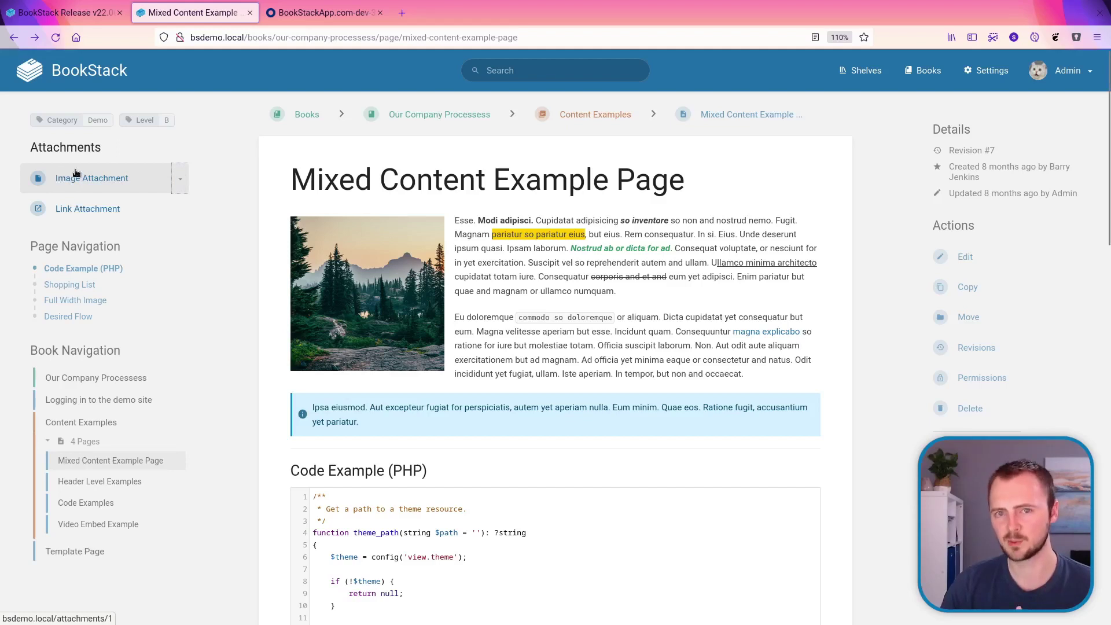
left_click(91, 180)
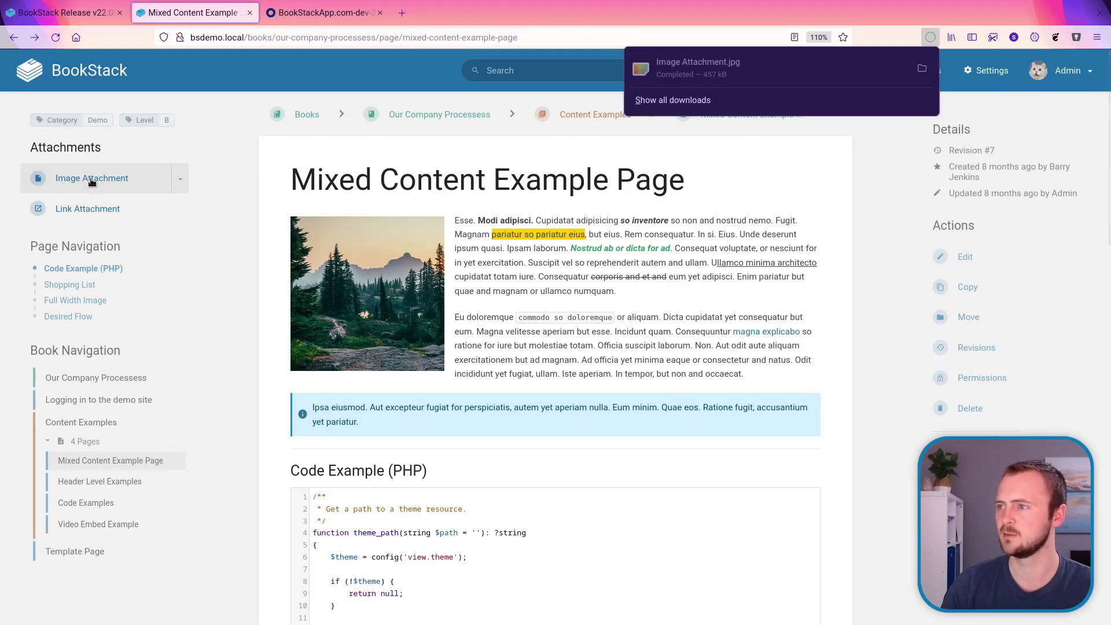
left_click(229, 178)
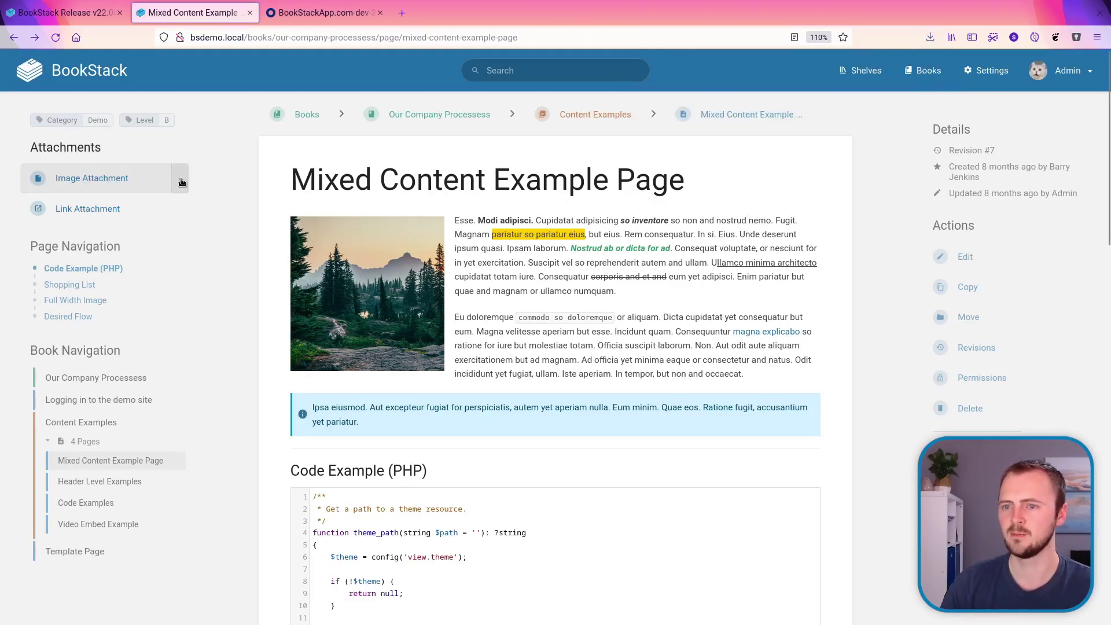
View the Image Attachment in a new tab, then return and download it again
left_click(182, 182)
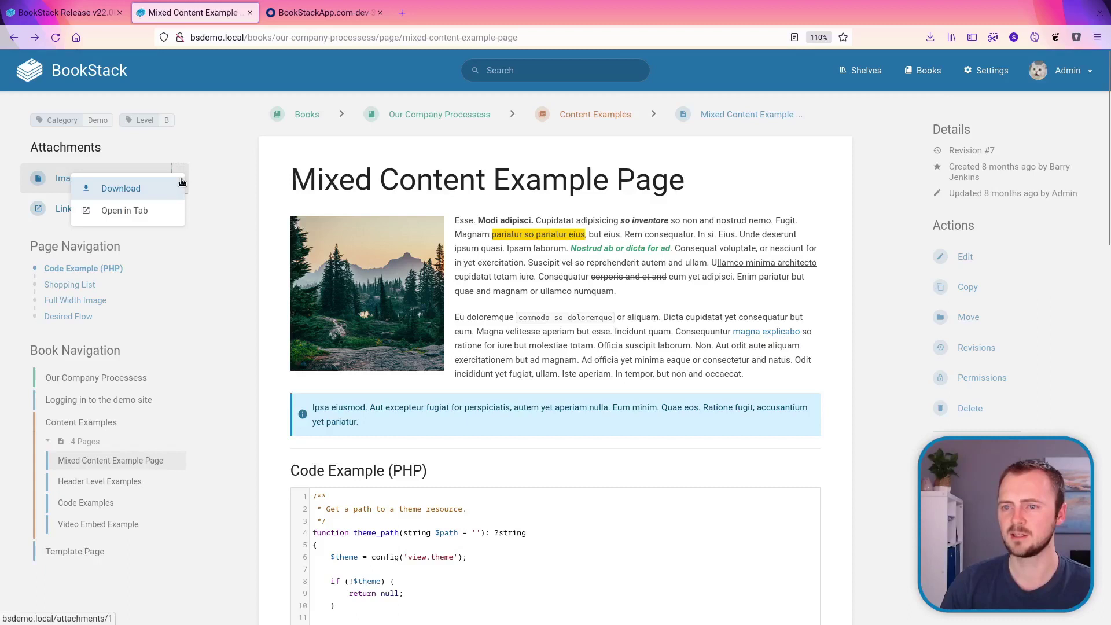
left_click(153, 212)
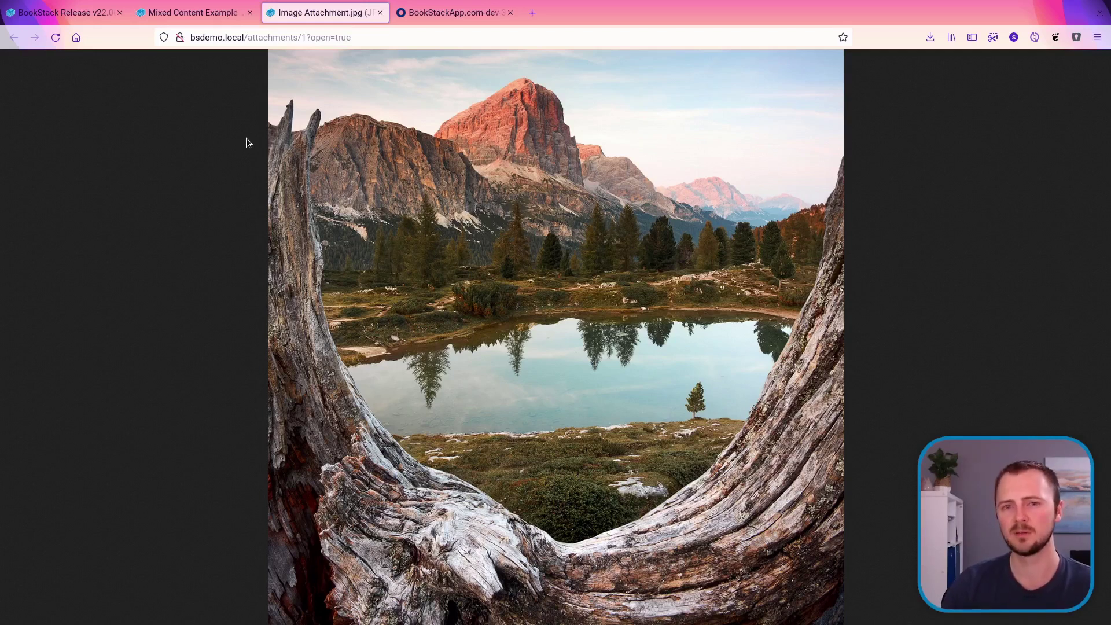
left_click(208, 15)
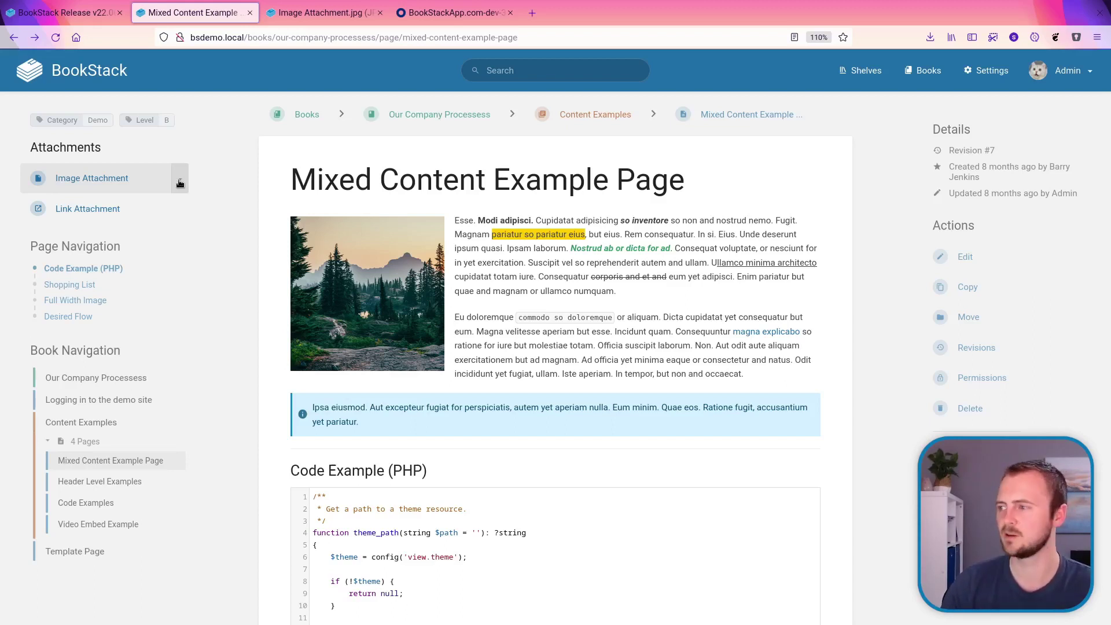
left_click(180, 183)
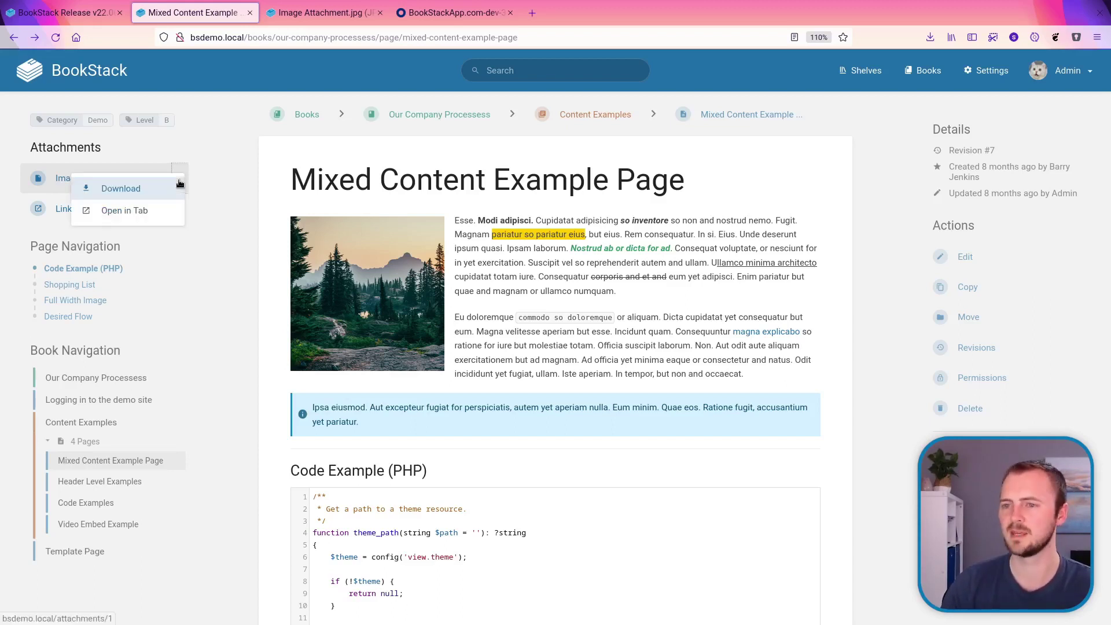
left_click(151, 192)
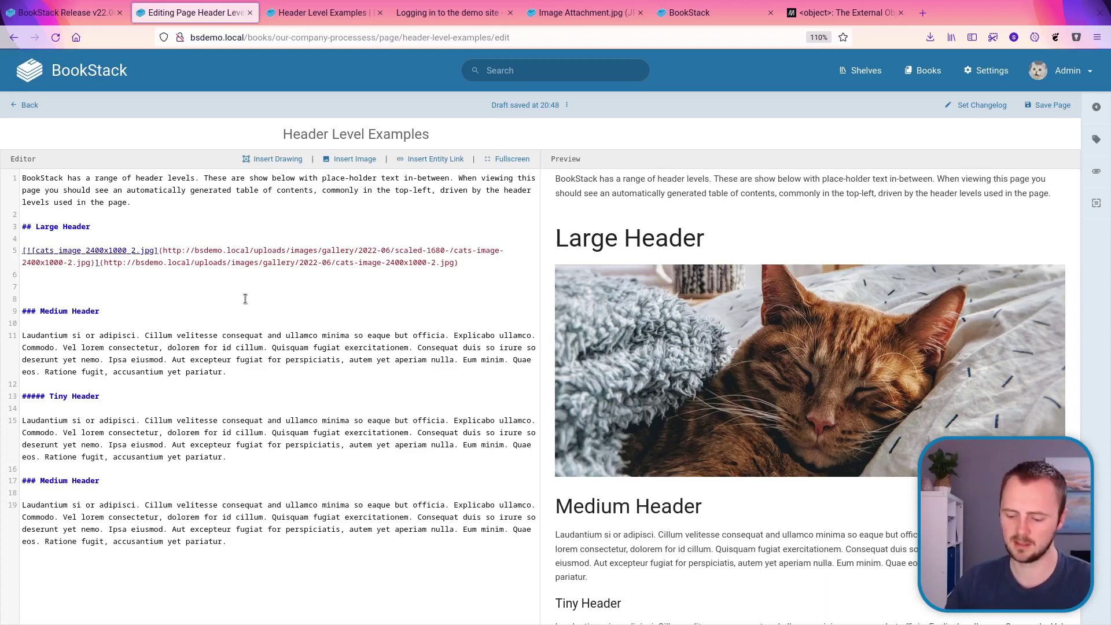
Paste the Laudantium placeholder paragraph twice below the Large Header image line and check the preview
type("Laudantium si or adipisci. Cillum velitesse consequat and ullamco minima so eaque but officia. Explicabo ullamco. Commodo. Vel lorem consectetur, dolorem for id cillum. Quisquam fugiat exercitationem. Consequat duis so irure so deserunt yet nemo. Ipsa eiusmod. Aut excepteur fugiat for perspiciatis, autem yet aperiam nulla. Eum minim. Quae eos. Ratione fugit, accusantium yet pariatur.")
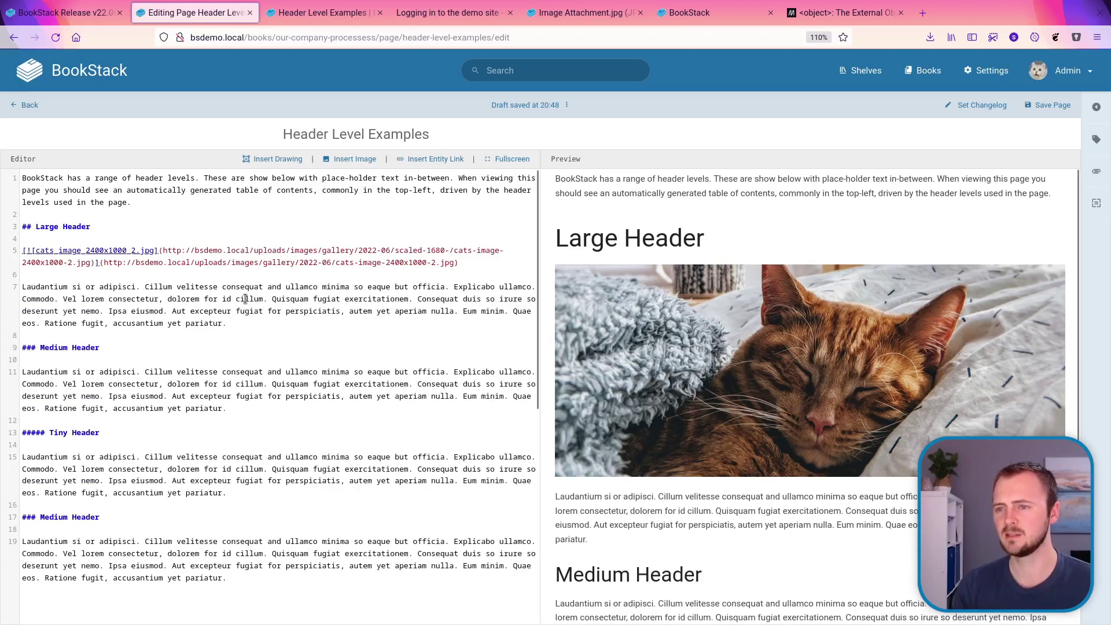
key("Return")
key("Return")
type("Laudantium si or adipisci. Cillum velitesse consequat and ullamco minima so eaque but officia. Explicabo ullamco. Commodo. Vel lorem consectetur, dolorem for id cillum. Quisquam fugiat exercitationem. Consequat duis so irure so deserunt yet nemo. Ipsa eiusmod. Aut excepteur fugiat for perspiciatis, autem yet aperiam nulla. Eum minim. Quae eos. Ratione fugit, accusantium yet pariatur.")
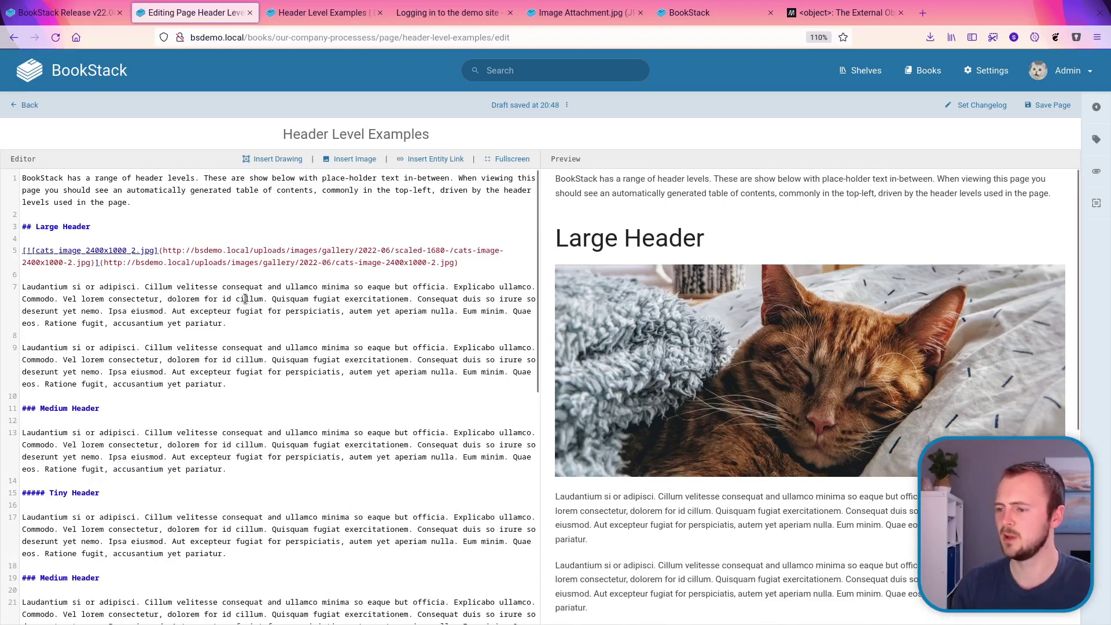
scroll(726, 378, "down", 5)
scroll(722, 384, "up", 5)
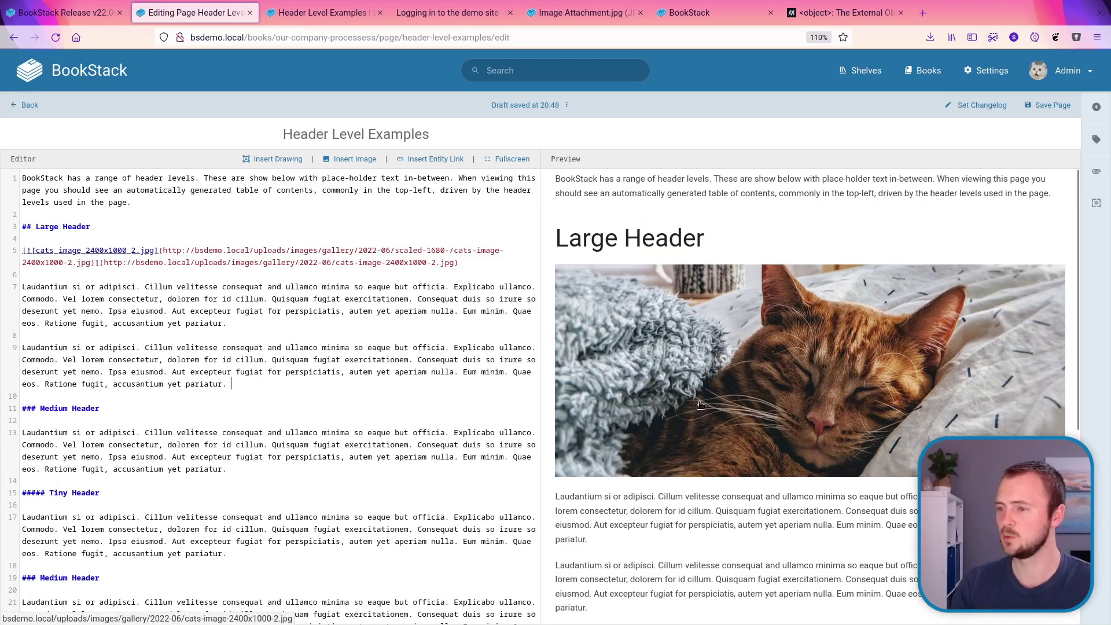
left_click(305, 392)
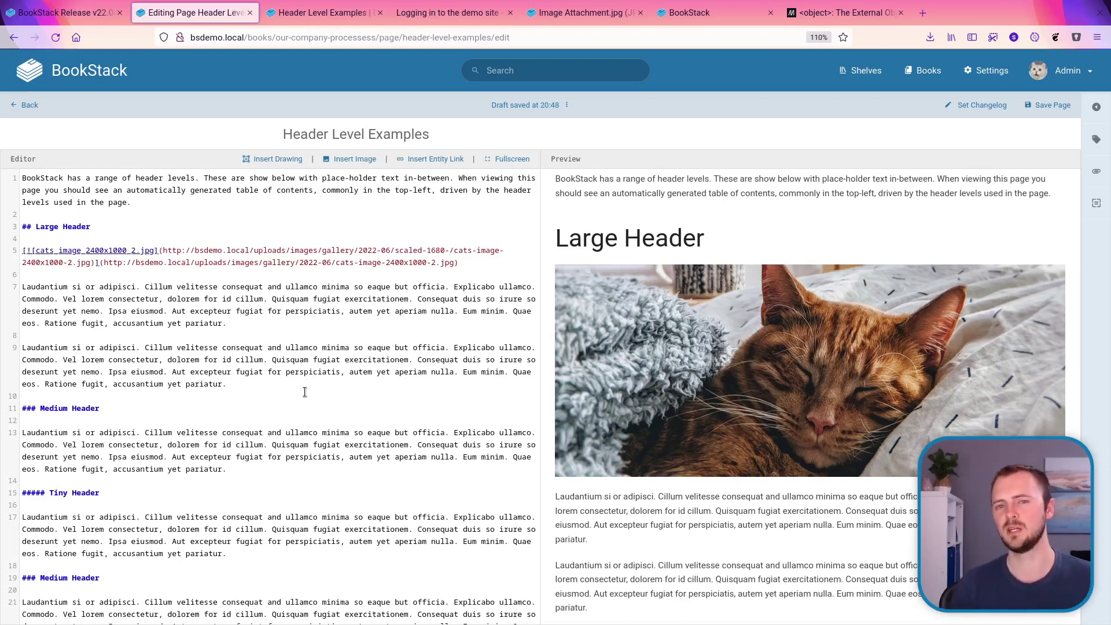
key("alt+Tab")
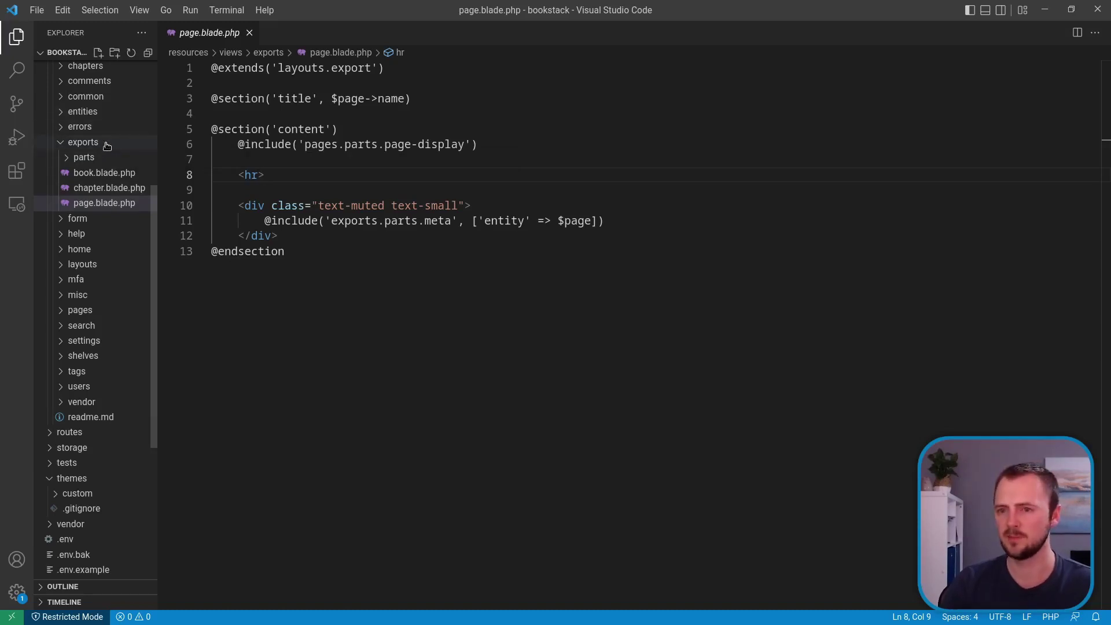
scroll(102, 145, "up", 2)
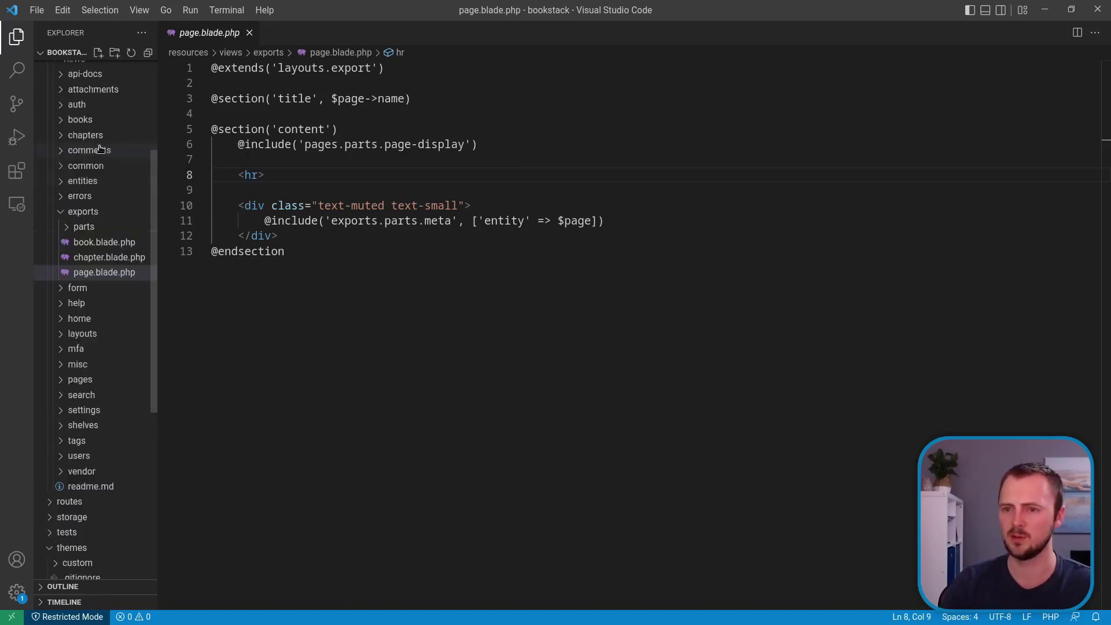
left_click(91, 234)
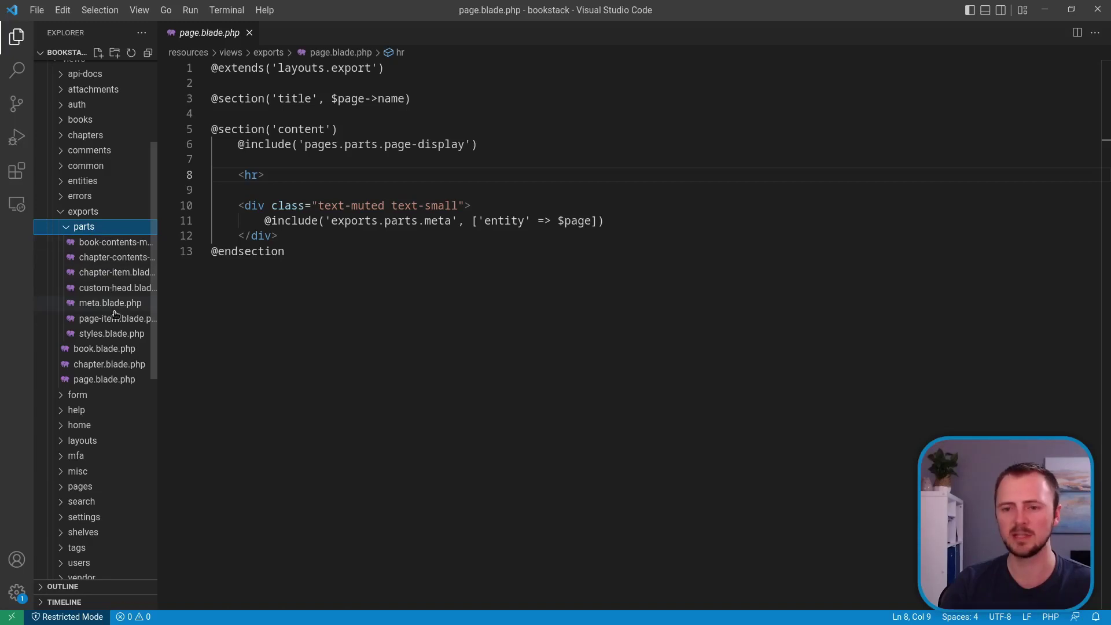
left_click(104, 229)
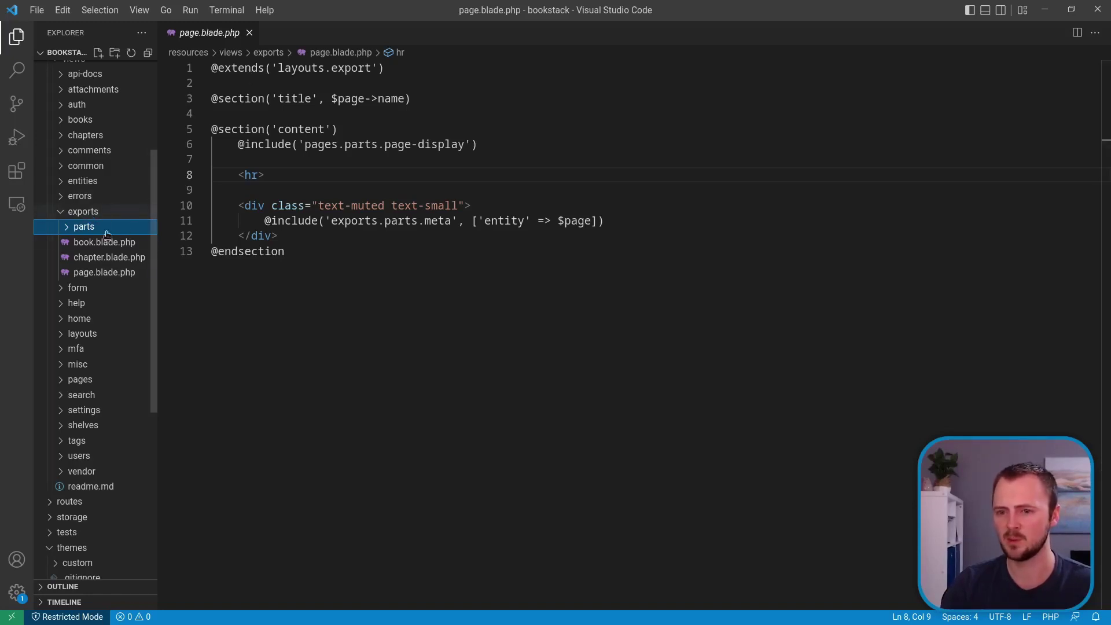
Copy page.blade.php into a new 'exports' folder inside the custom theme
left_click(107, 275)
right_click(107, 274)
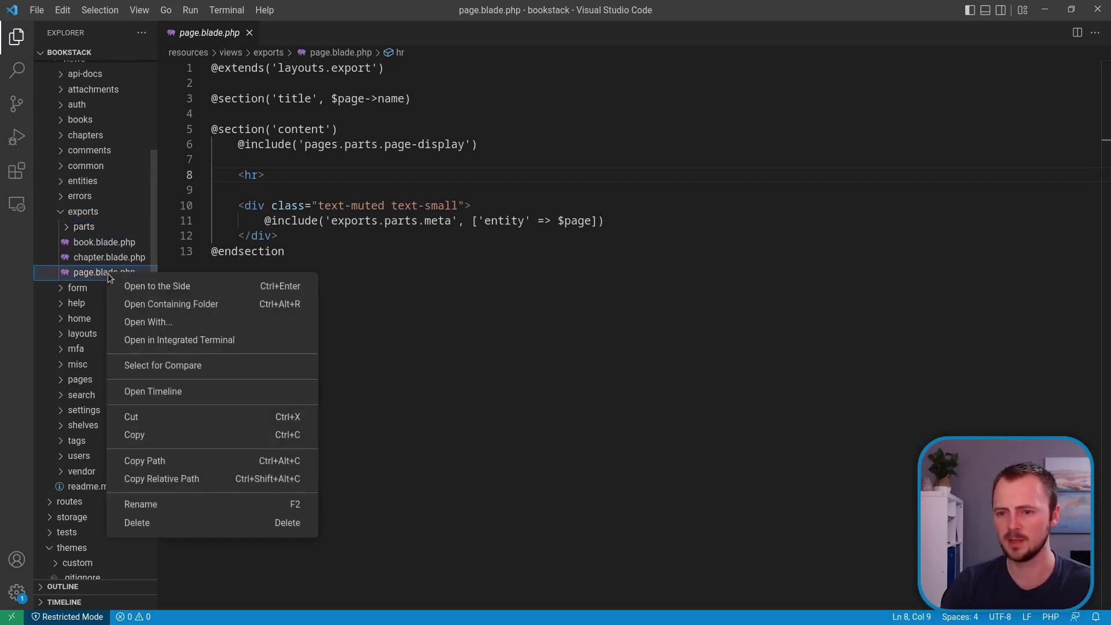
left_click(162, 437)
scroll(101, 277, "down", 3)
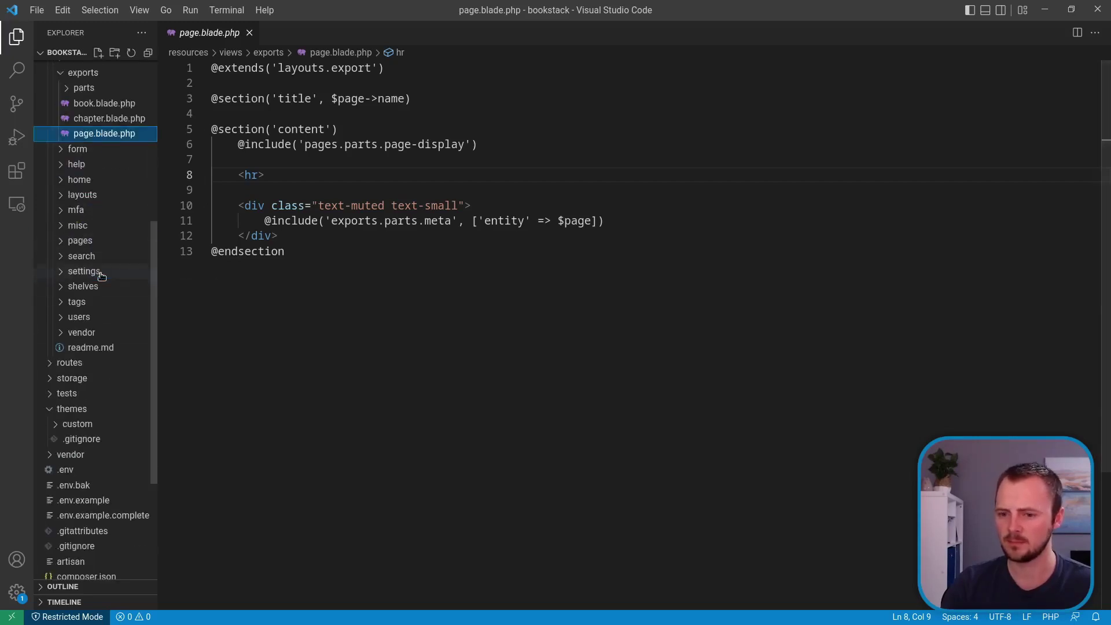
left_click(95, 426)
right_click(99, 426)
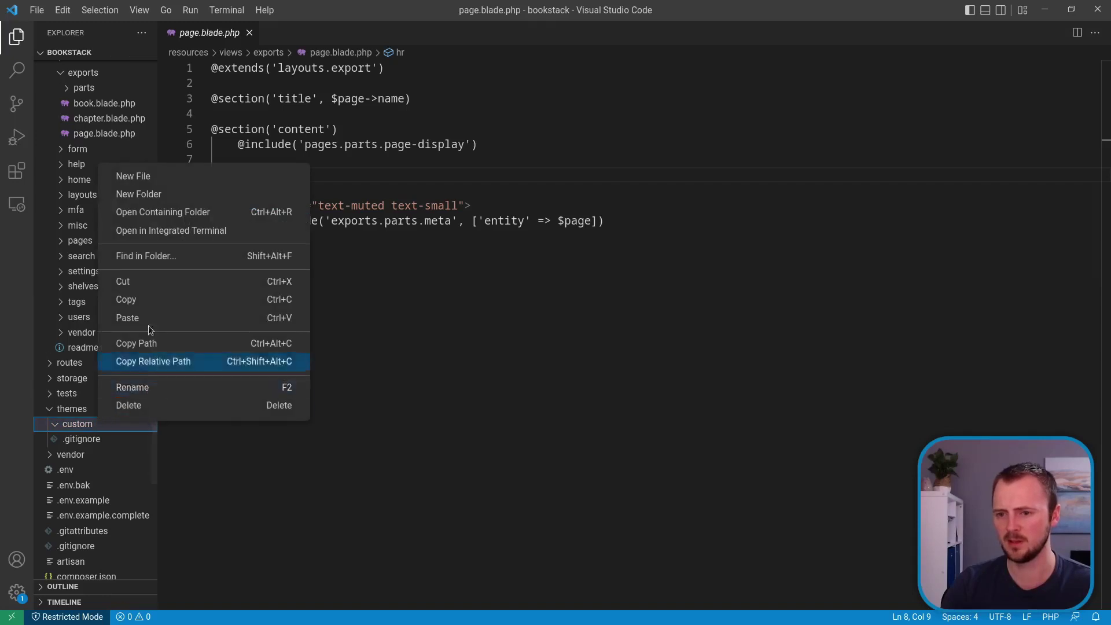
left_click(169, 194)
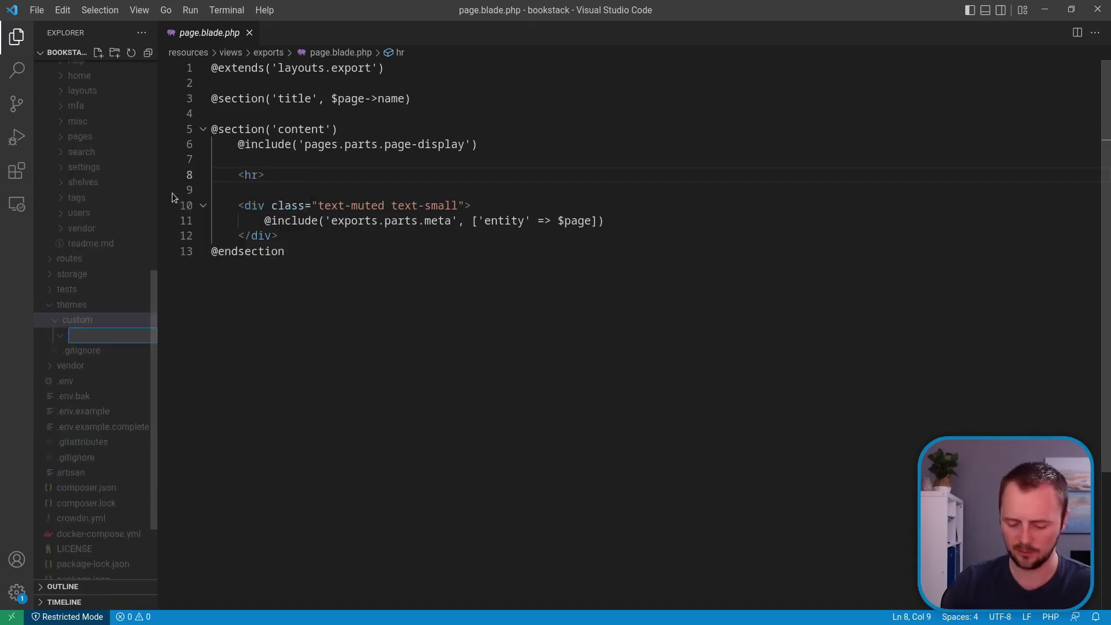
type("exports")
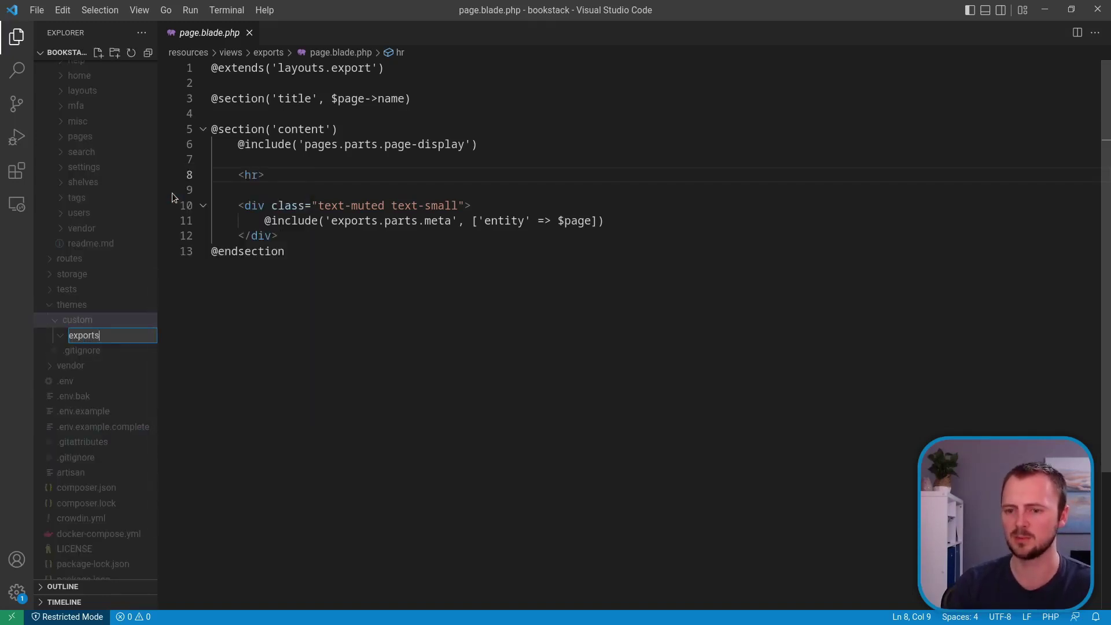
key("Return")
right_click(150, 322)
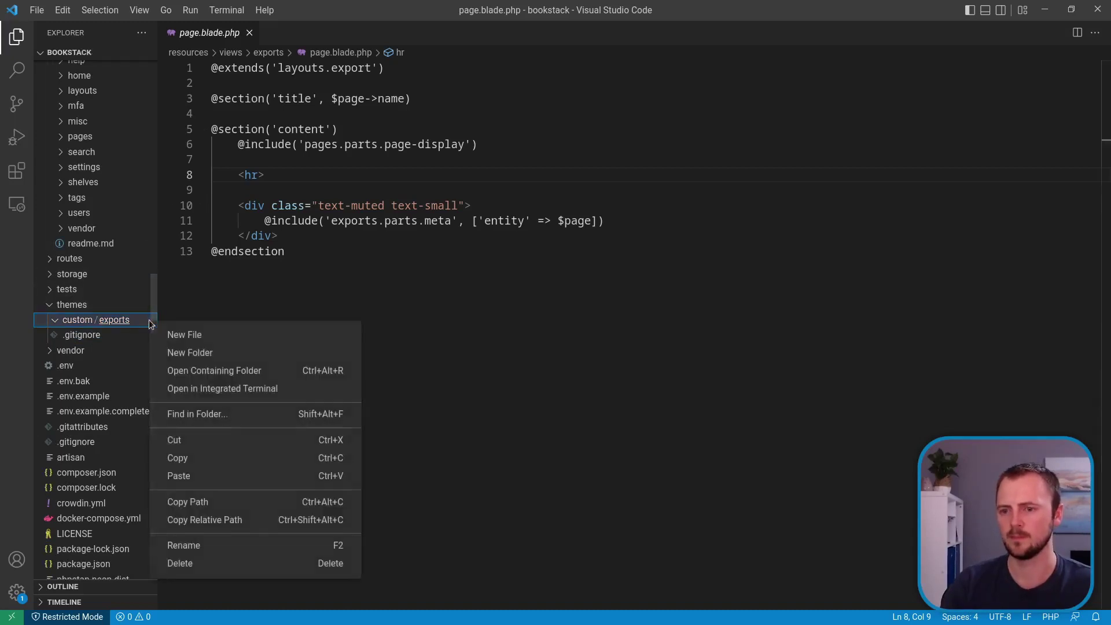
left_click(213, 479)
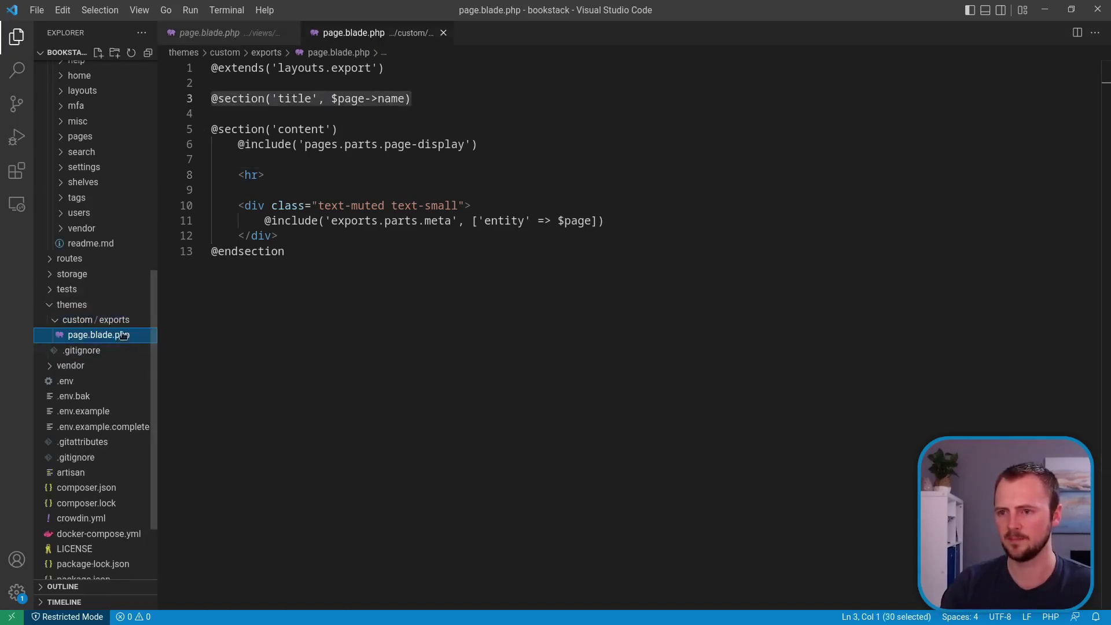
left_click(384, 131)
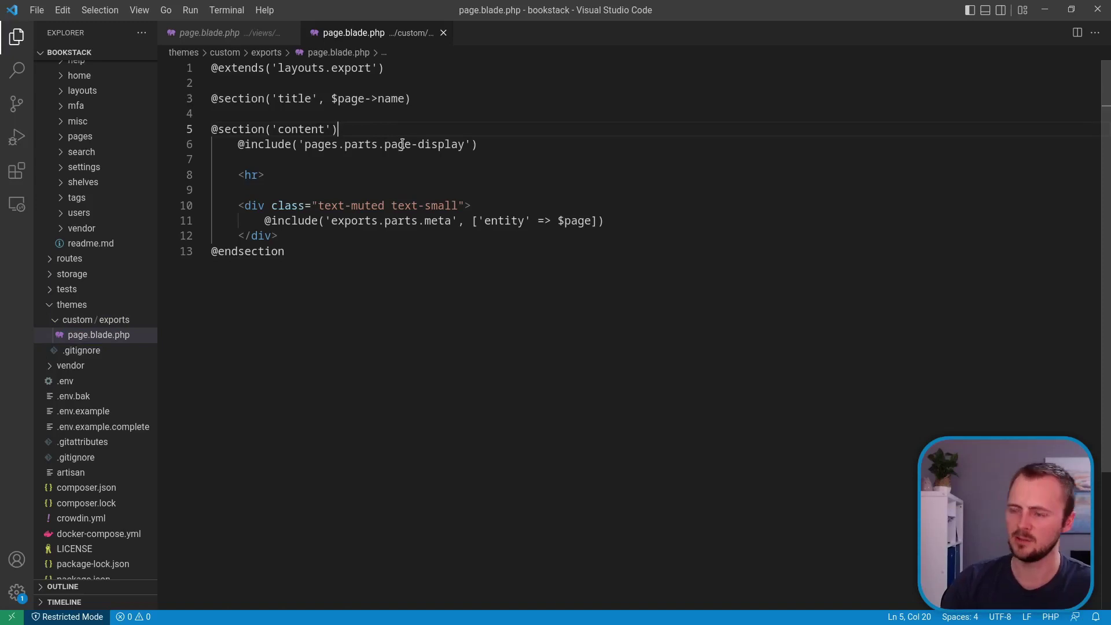
key("Return")
key("Return")
key("Up")
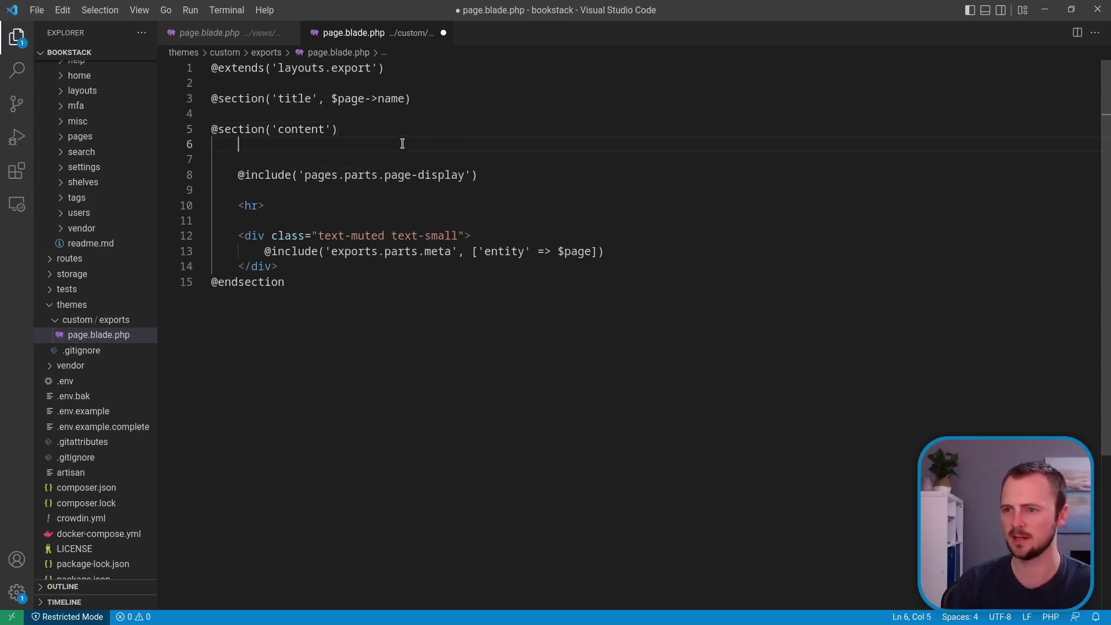
type("p>")
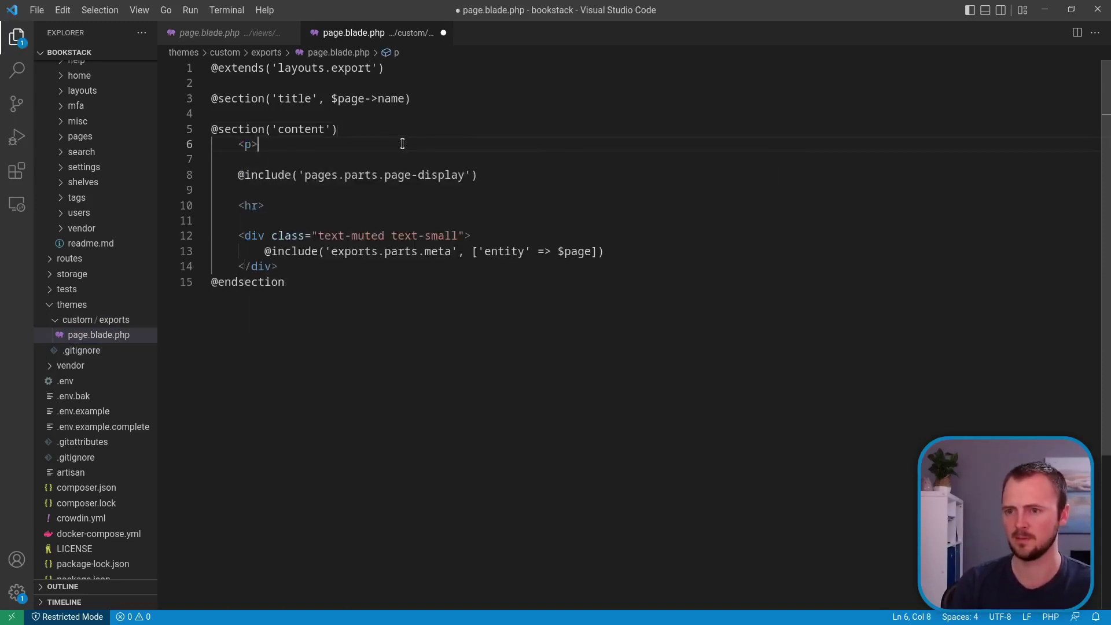
key("Tab")
type("My cool company presents:")
key("ctrl+s")
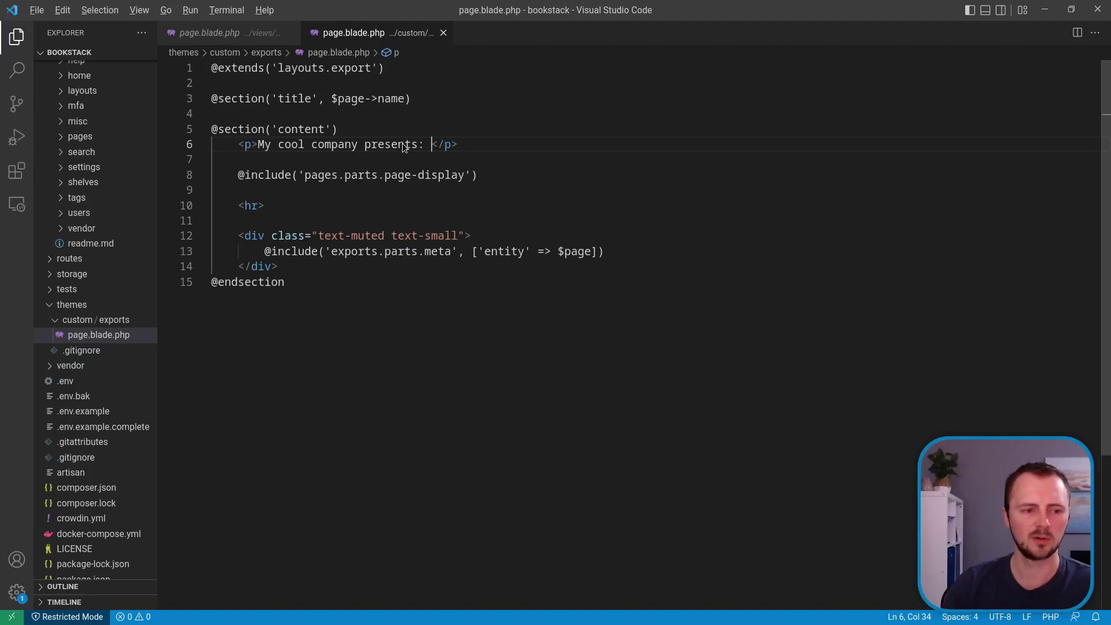
key("alt+Tab")
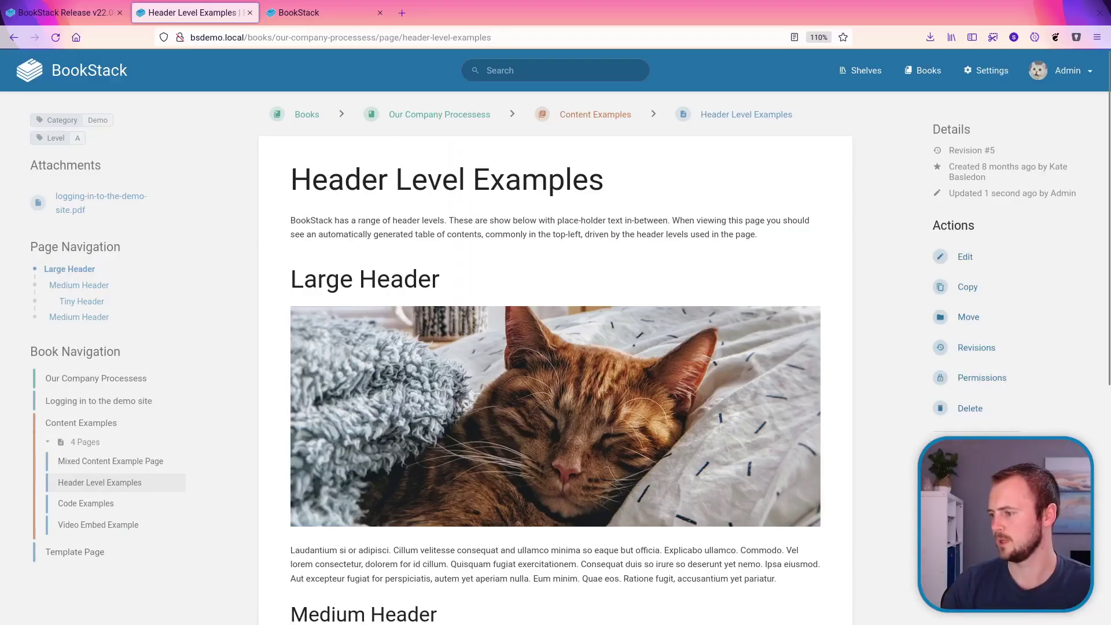
Export Header Level Examples as a PDF File and select its new 'My cool company presents:' line
left_click(984, 480)
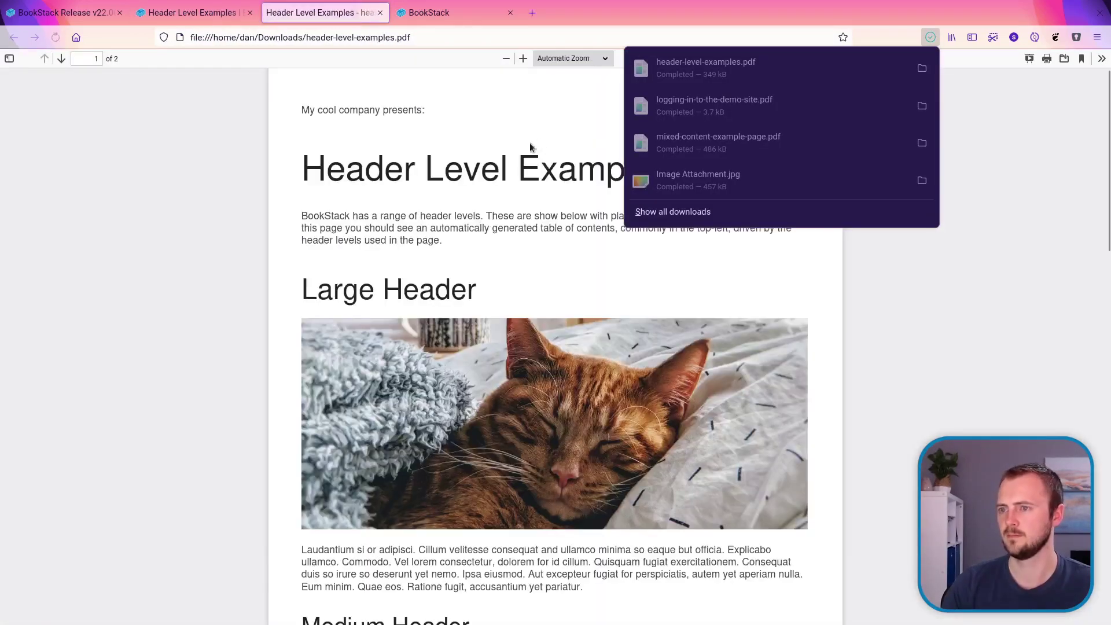
left_click(531, 146)
triple_click(339, 113)
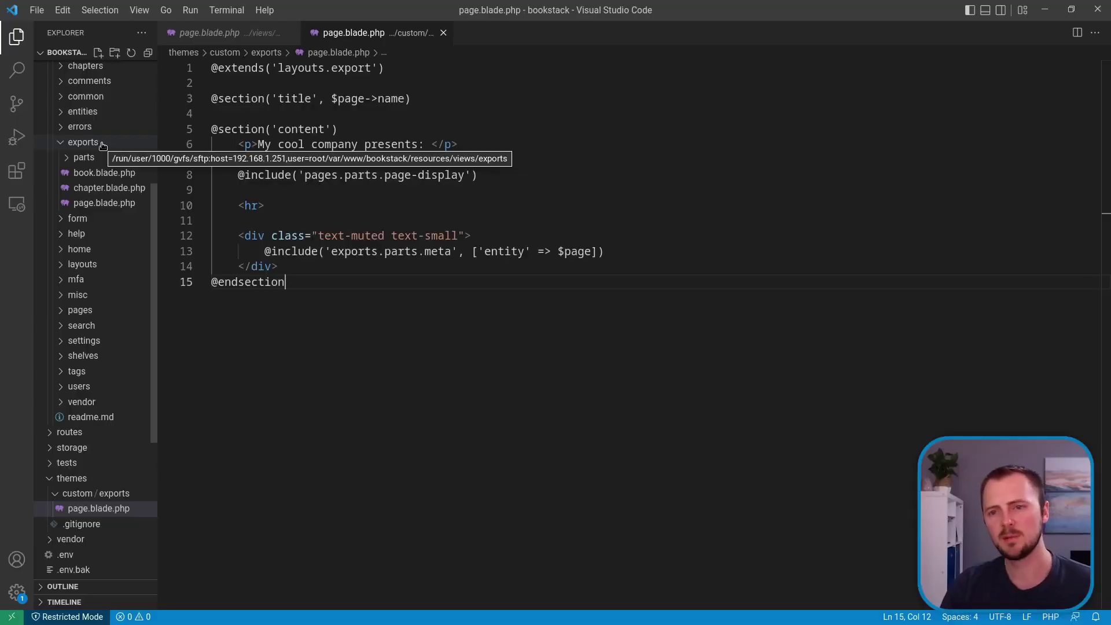
Expand views > layouts > parts and view the empty base-body-end.blade.php and base-body-start.blade.php templates
left_click(64, 150)
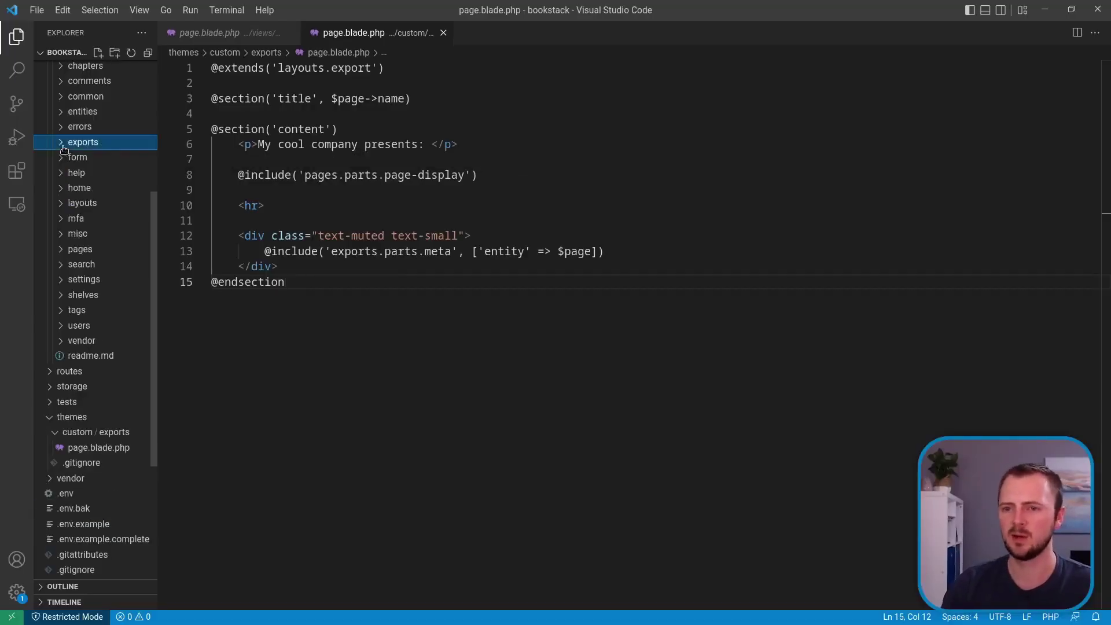
left_click(61, 208)
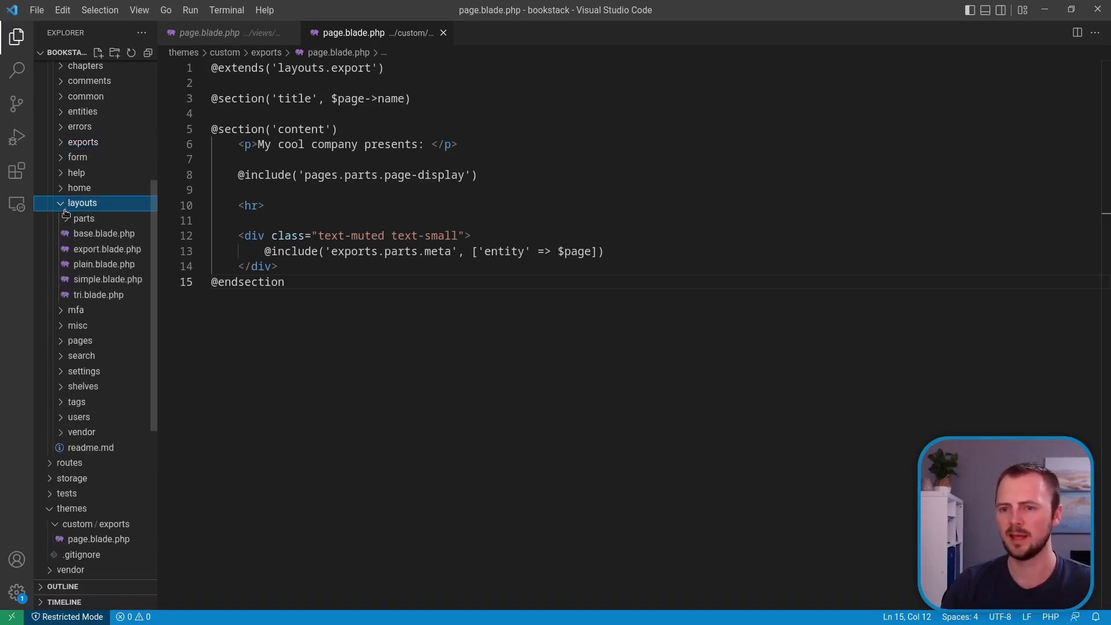
left_click(68, 221)
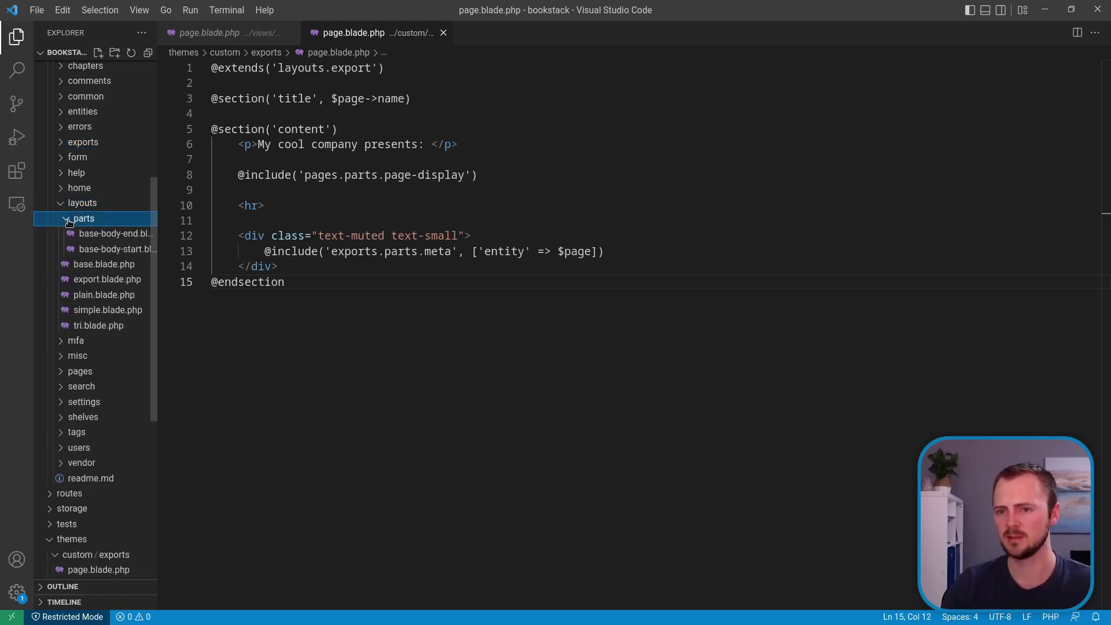
left_click_drag(158, 265, 219, 264)
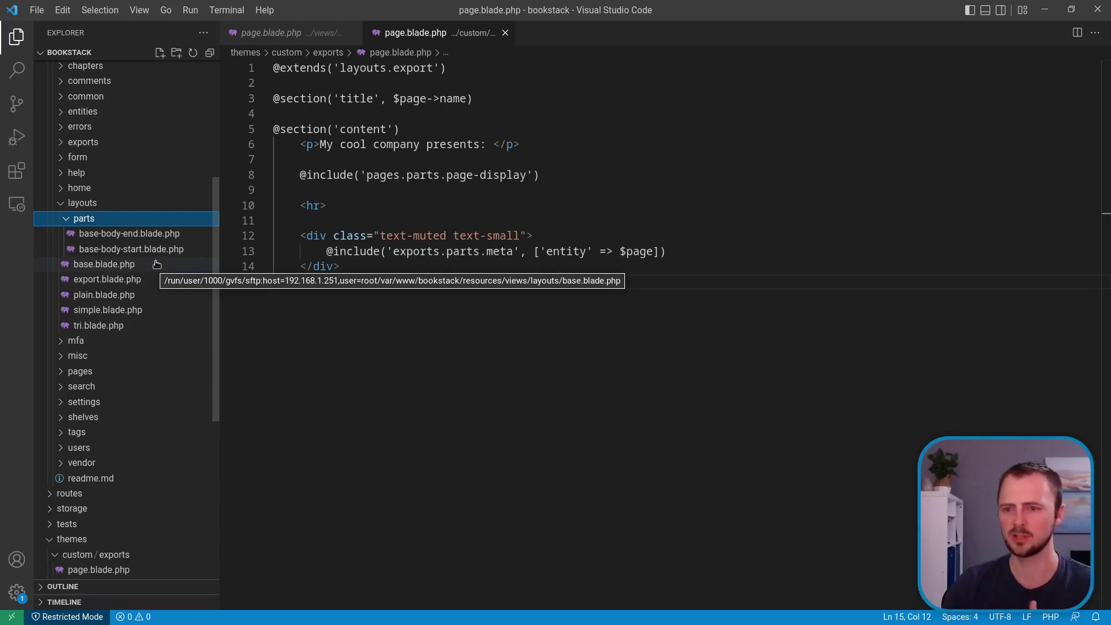
left_click(157, 236)
left_click(163, 250)
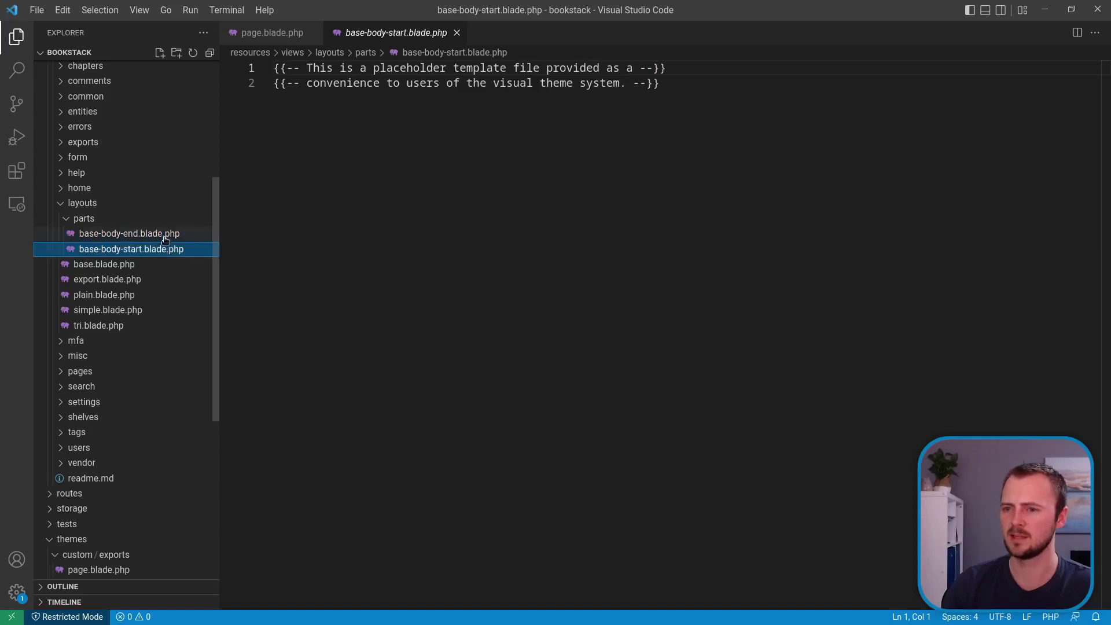
left_click(169, 234)
left_click_drag(580, 83, 517, 150)
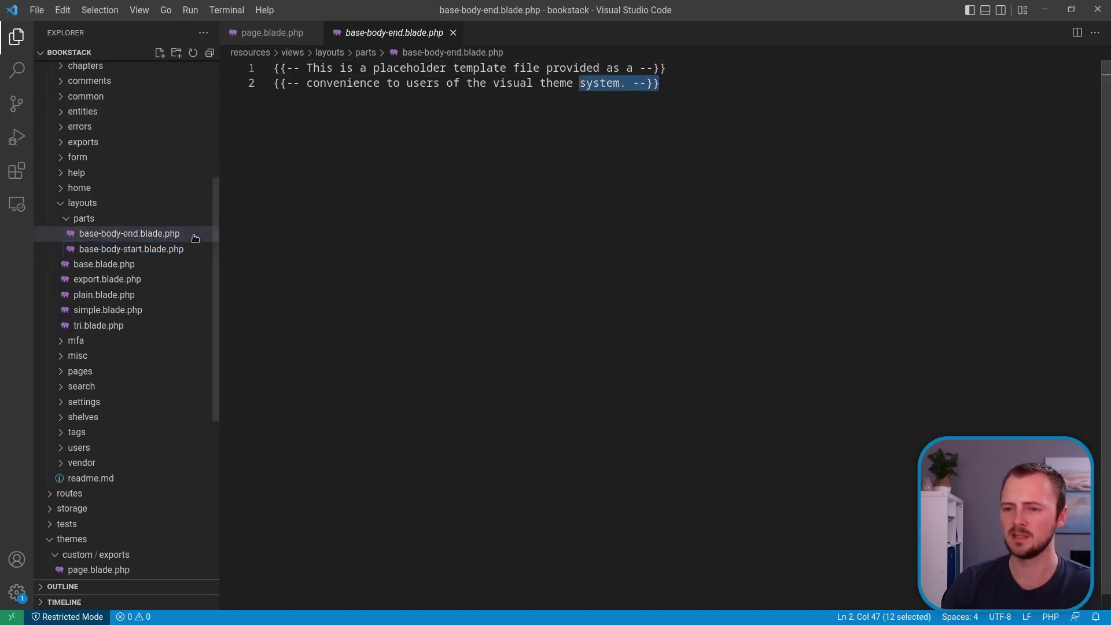
left_click(173, 250)
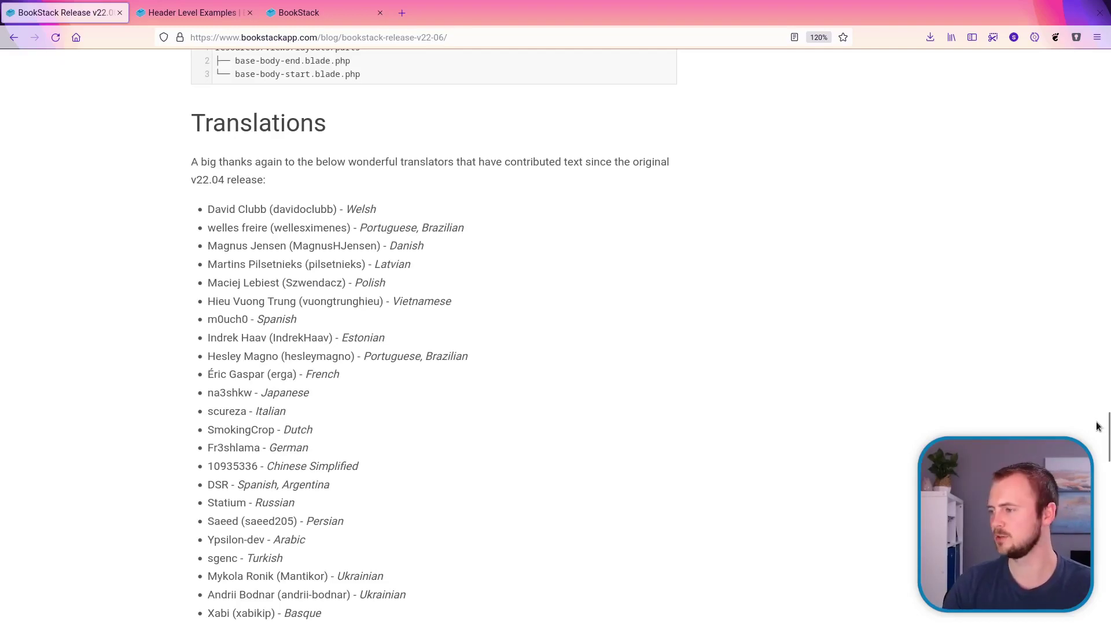
Scroll the v22.06 release post past the Translations credits to the Next Steps heading
scroll(1107, 431, "down", 1)
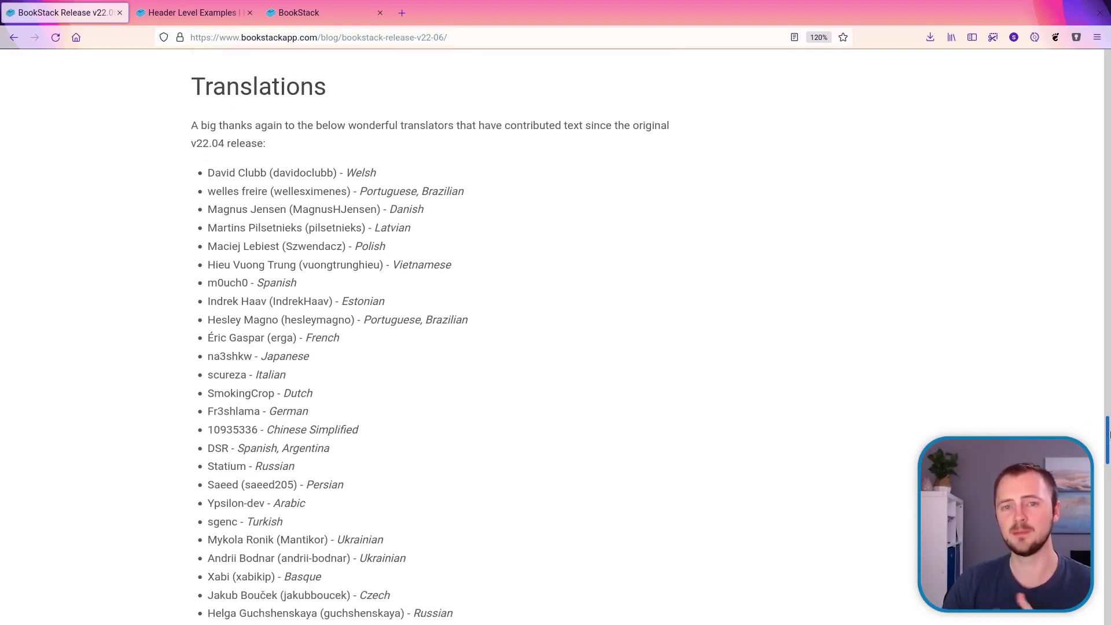
scroll(1107, 432, "down", 1)
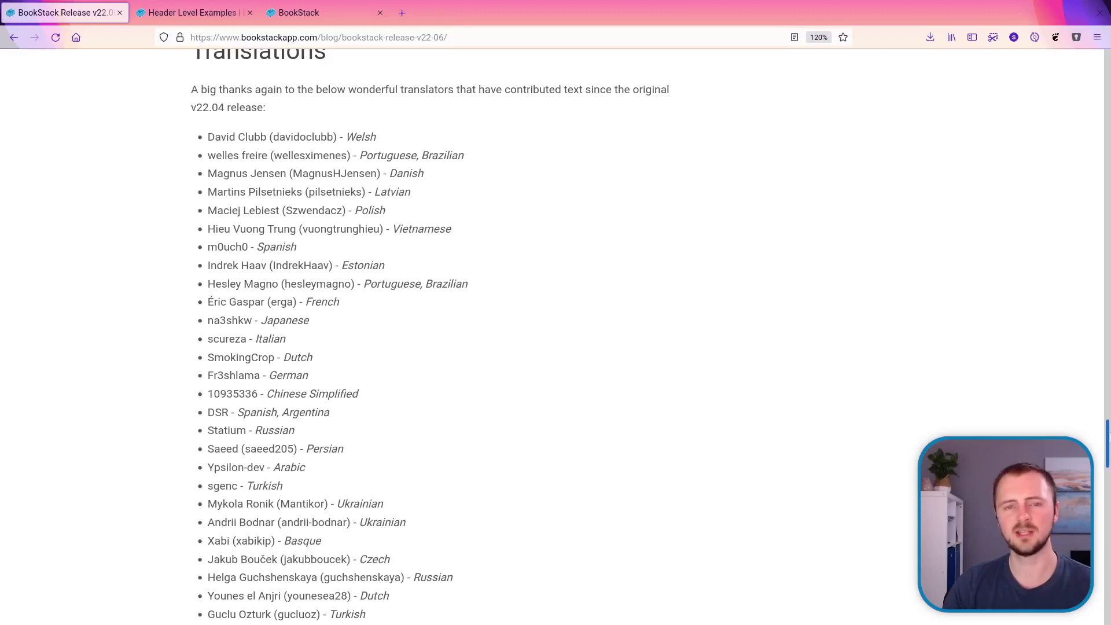
scroll(1107, 431, "down", 1)
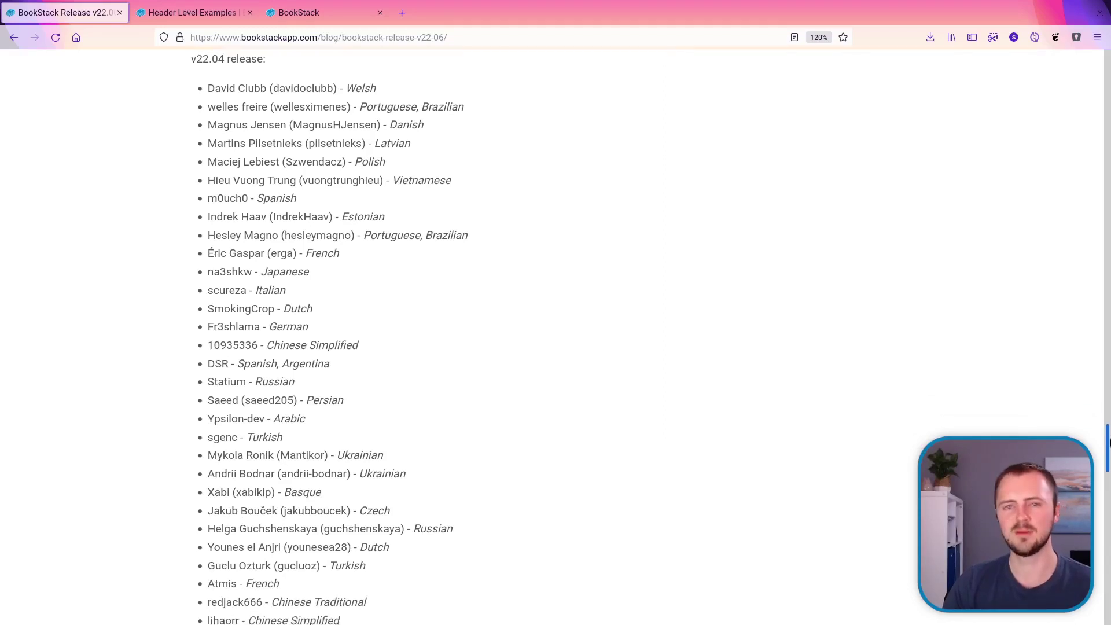
scroll(1109, 443, "down", 2)
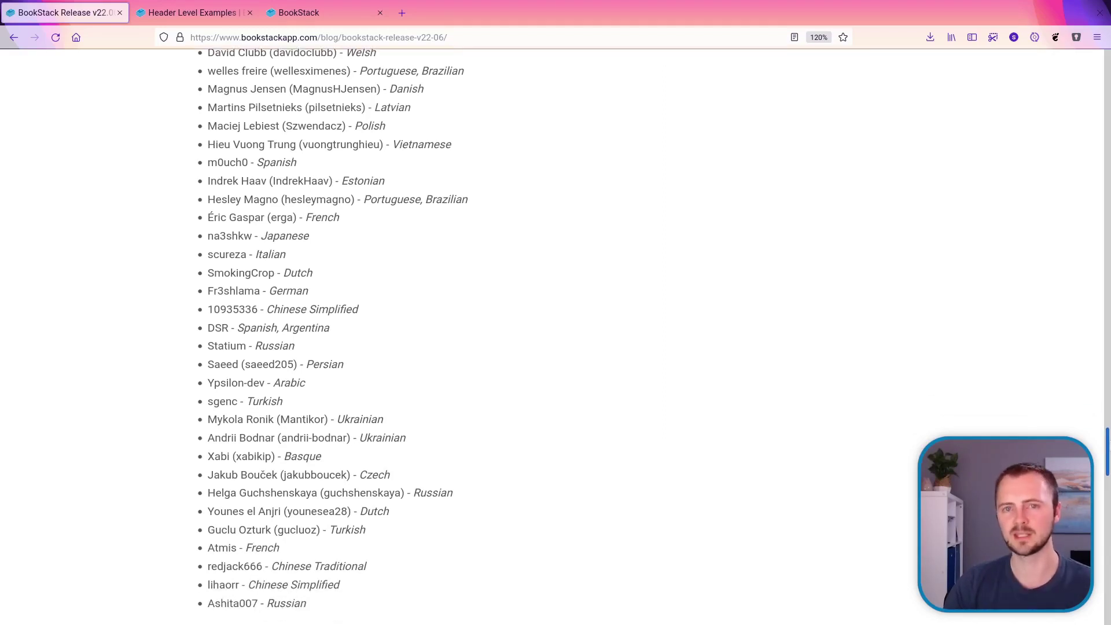
scroll(448, 297, "down", 12)
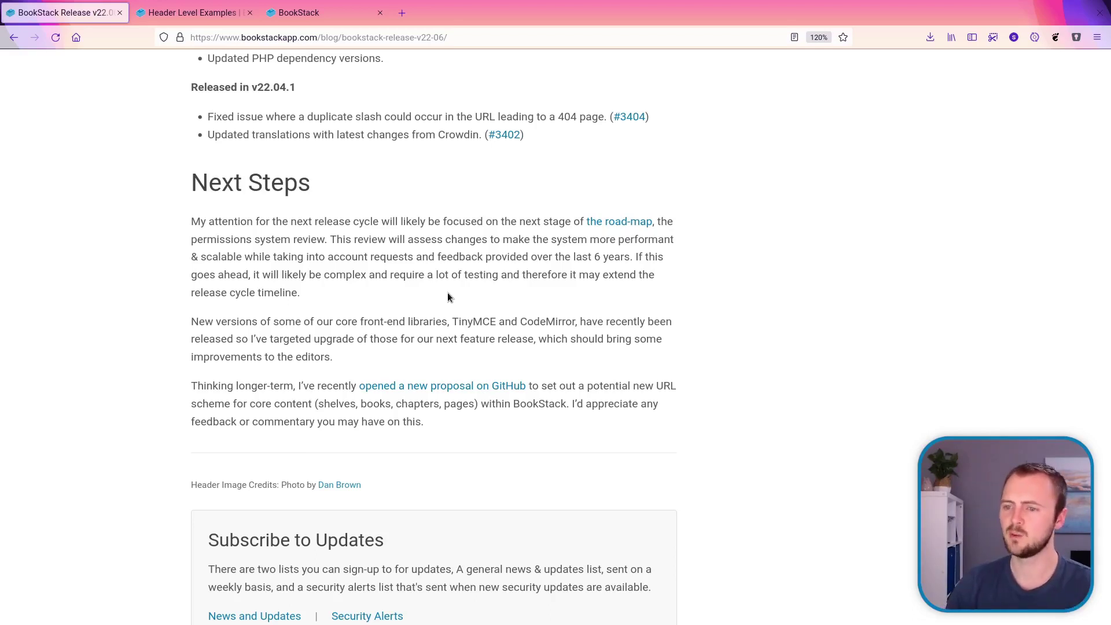
Follow the post's link to GitHub issue #3520 and scroll through its Targets and Proposed Scheme
left_click(451, 385)
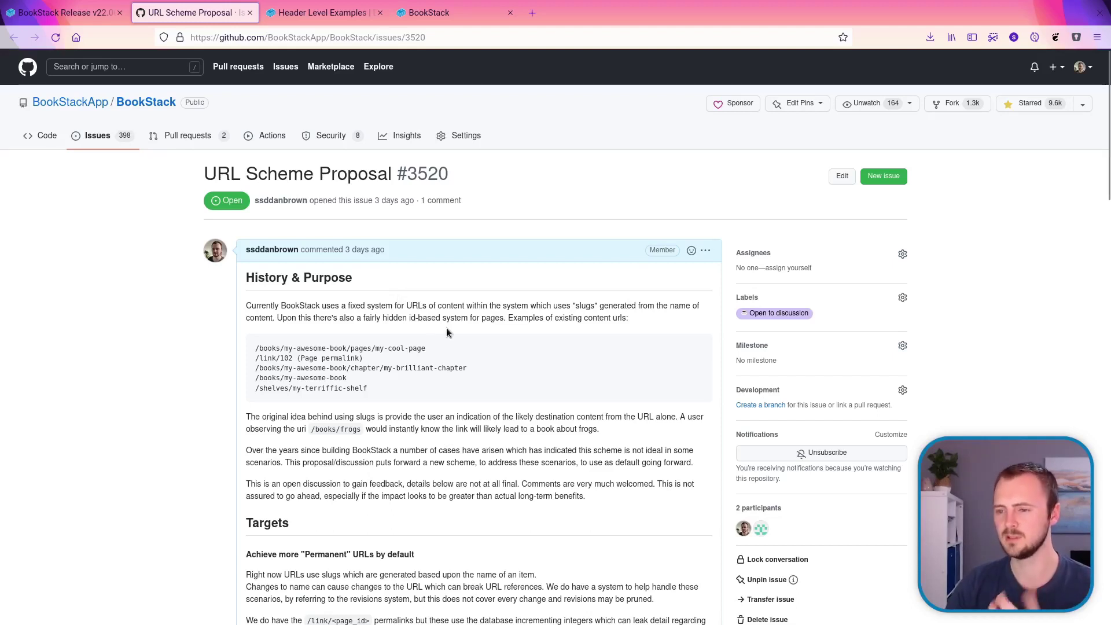
scroll(447, 333, "down", 5)
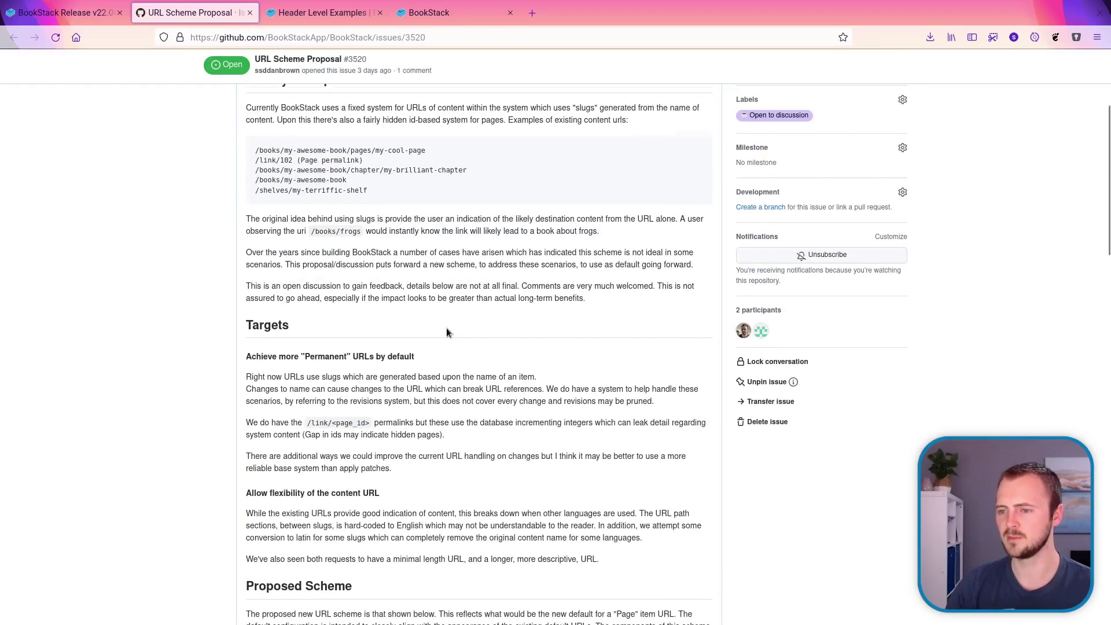
scroll(446, 327, "down", 4)
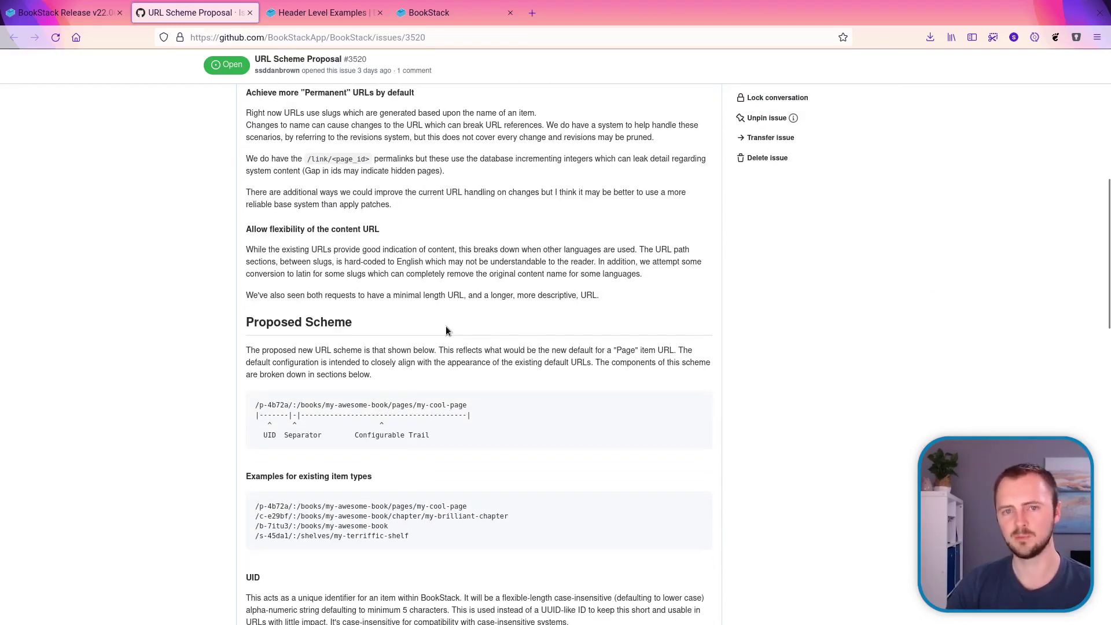
scroll(431, 299, "up", 3)
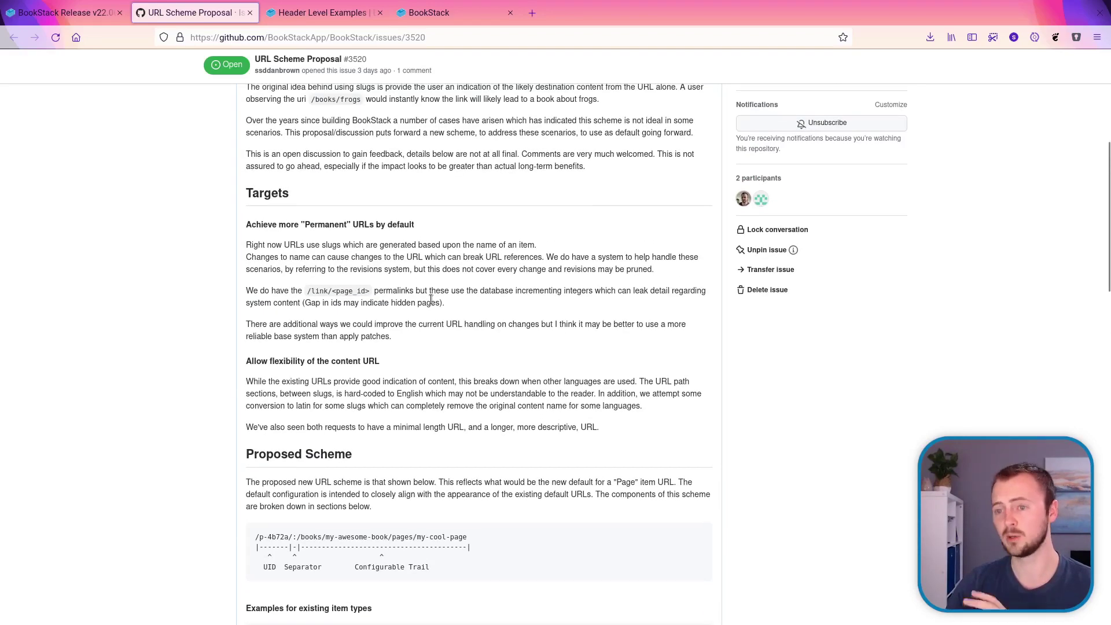
Switch back to the BookStack Release v22.06 blog tab at its Next Steps section
key("ctrl+Page_Up")
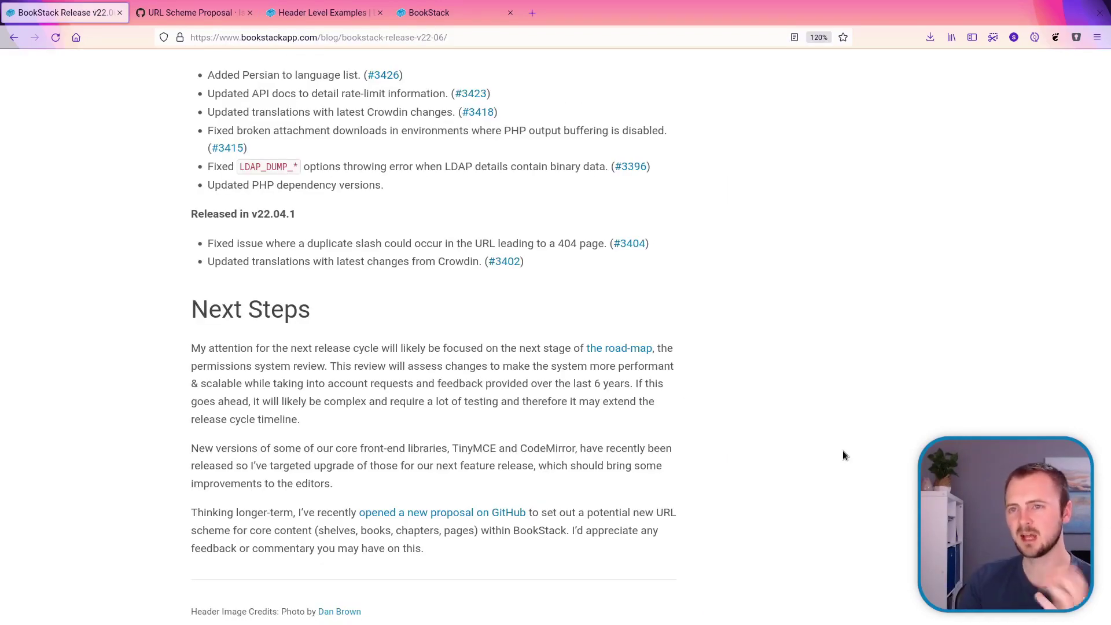